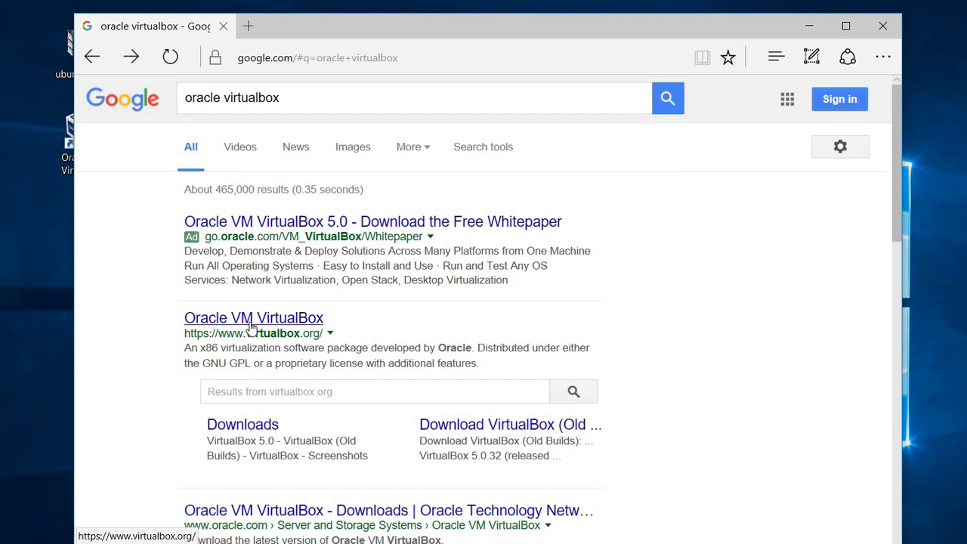
# Step: Open the Oracle VM VirtualBox homepage in a new Edge tab, then minimize Edge
pyautogui.middleClick(251, 321)
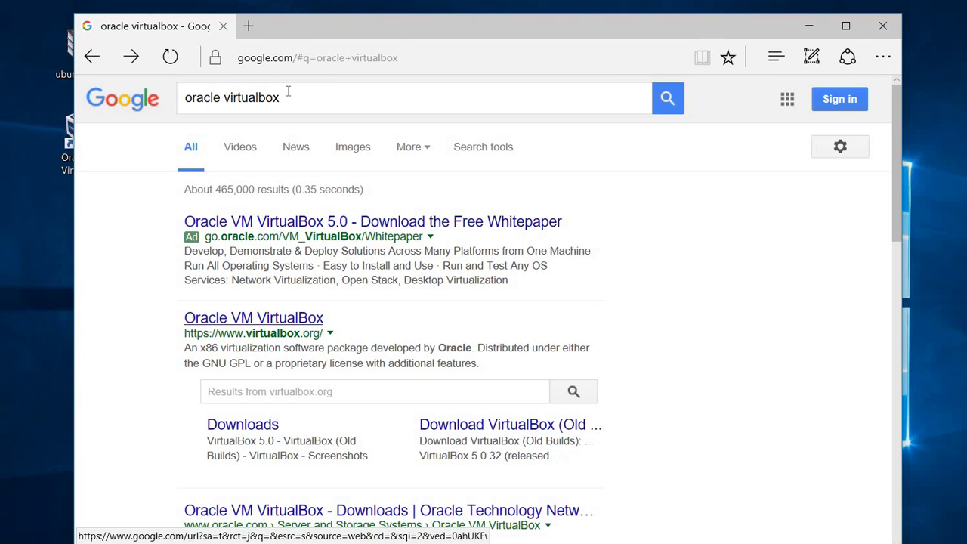
pyautogui.click(279, 33)
pyautogui.scroll(-5, 356, 227)
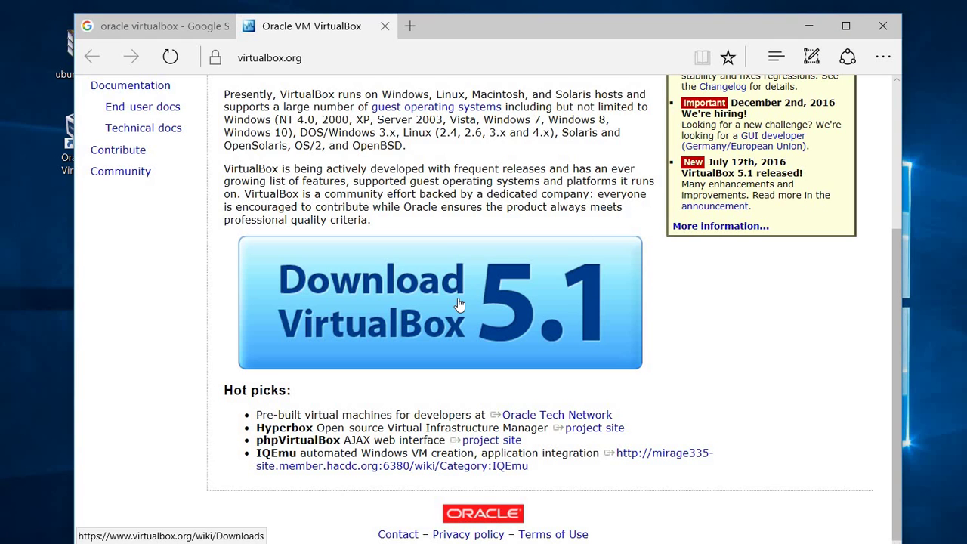
pyautogui.click(822, 31)
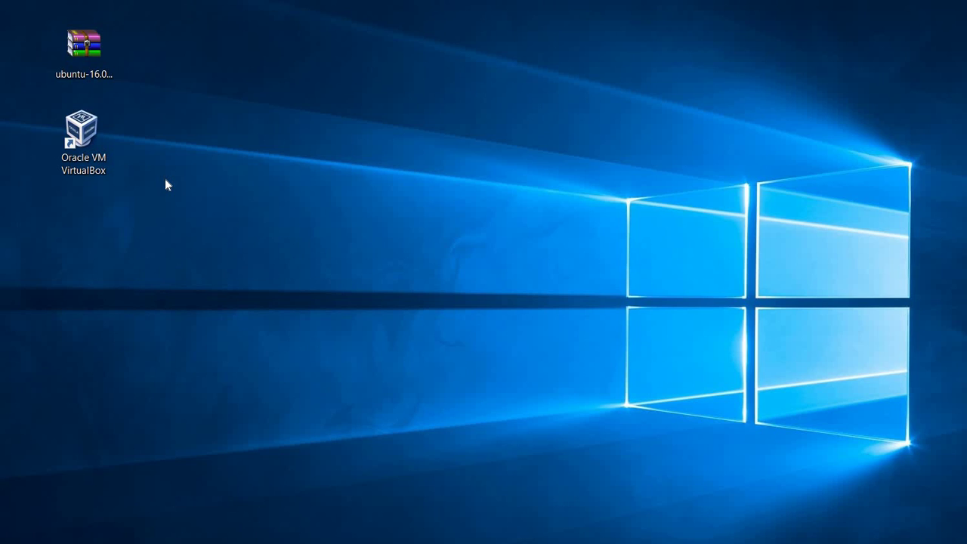
# Step: Launch Oracle VM VirtualBox from its desktop shortcut
pyautogui.click(93, 138)
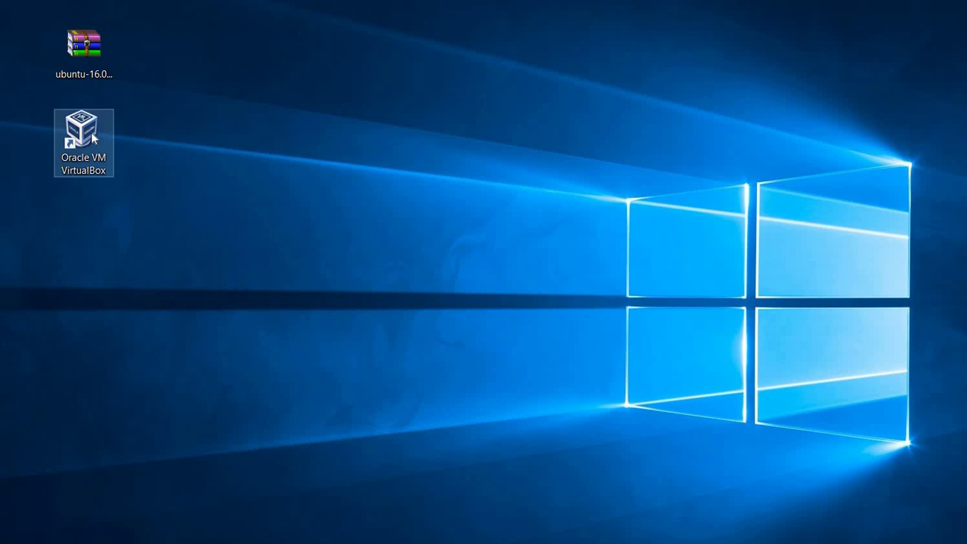
pyautogui.doubleClick(84, 134)
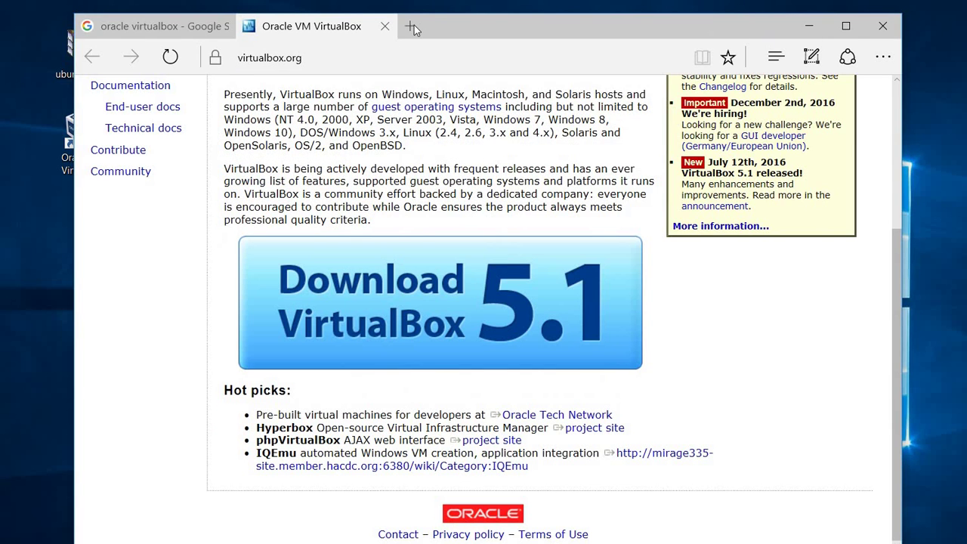
# Step: Search Google for 'ubuntu 16.04 desktop' and open the Download Ubuntu Desktop result in a new tab
pyautogui.click(153, 27)
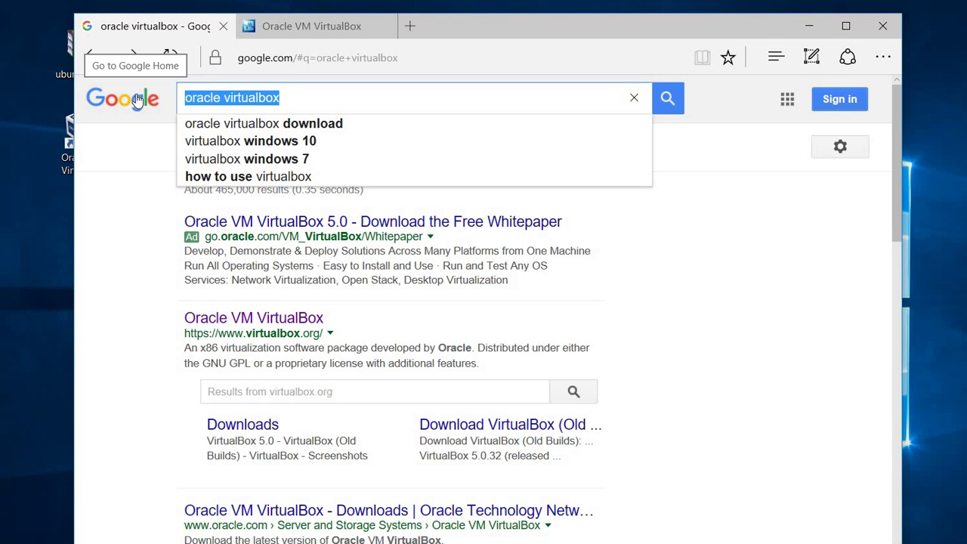
pyautogui.write('ubuntu ')
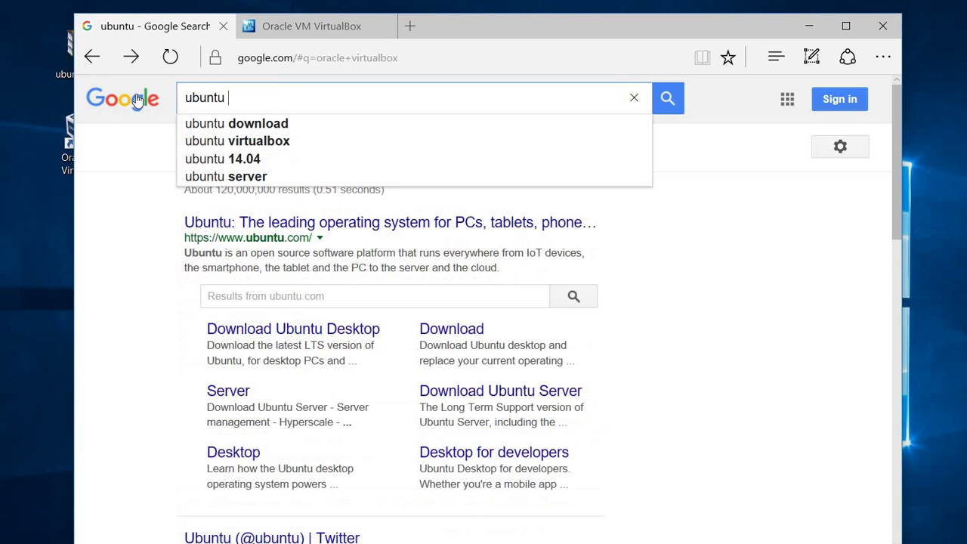
pyautogui.write('16.')
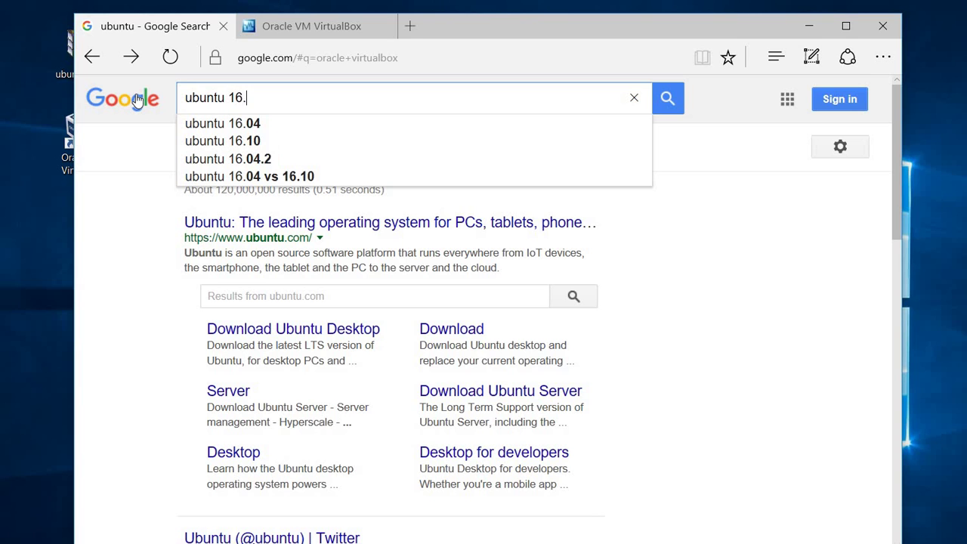
pyautogui.write('04 desktop')
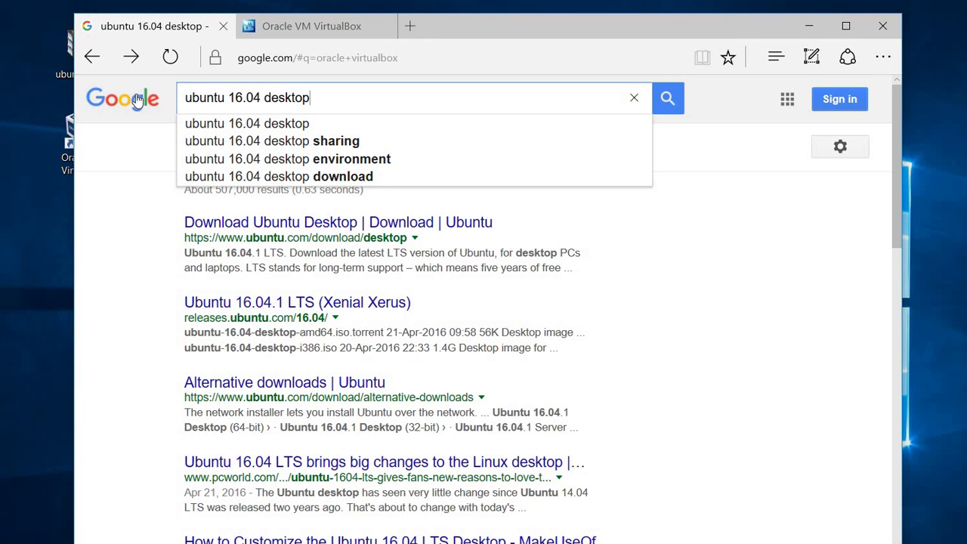
pyautogui.press('Return')
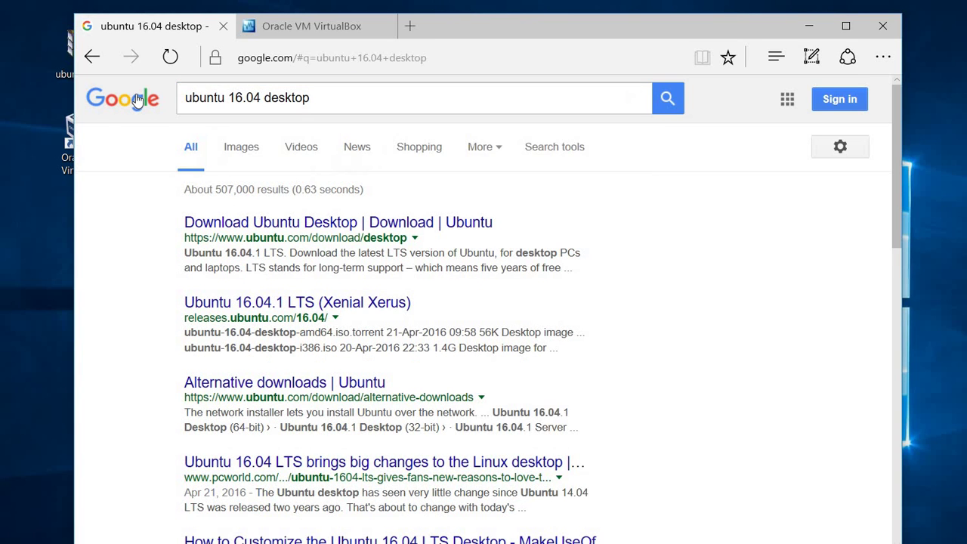
pyautogui.middleClick(296, 223)
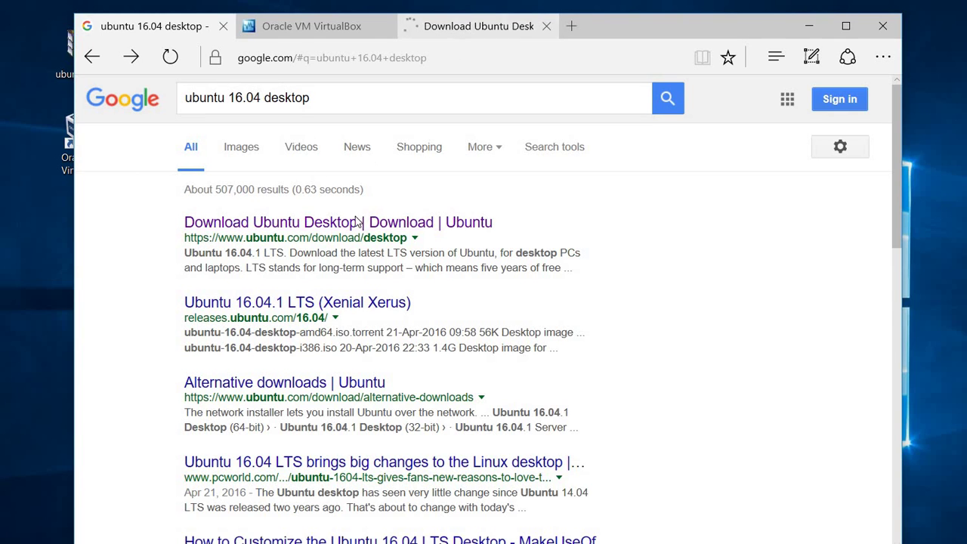
pyautogui.click(468, 29)
pyautogui.scroll(-5, 281, 272)
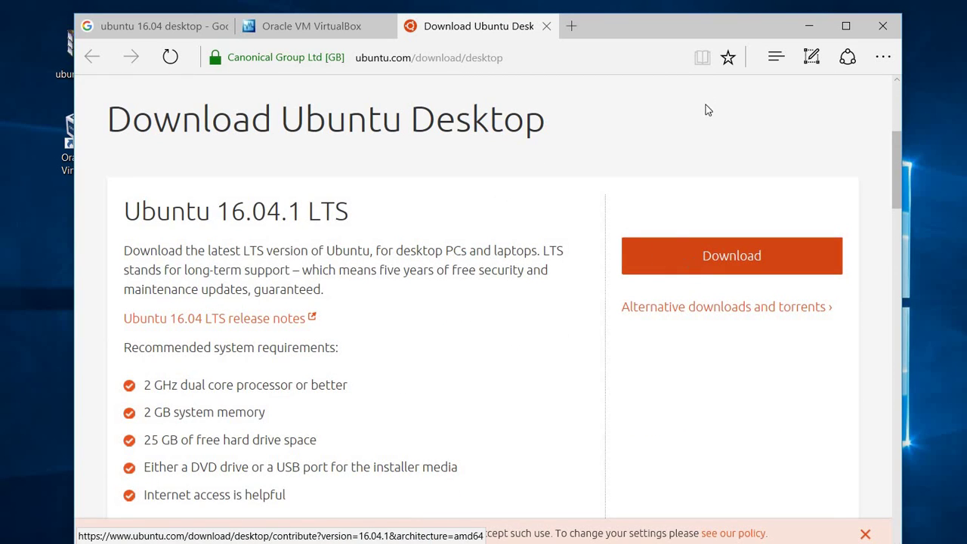
# Step: Minimize Edge, focus VirtualBox Manager and start the New virtual machine wizard
pyautogui.click(807, 29)
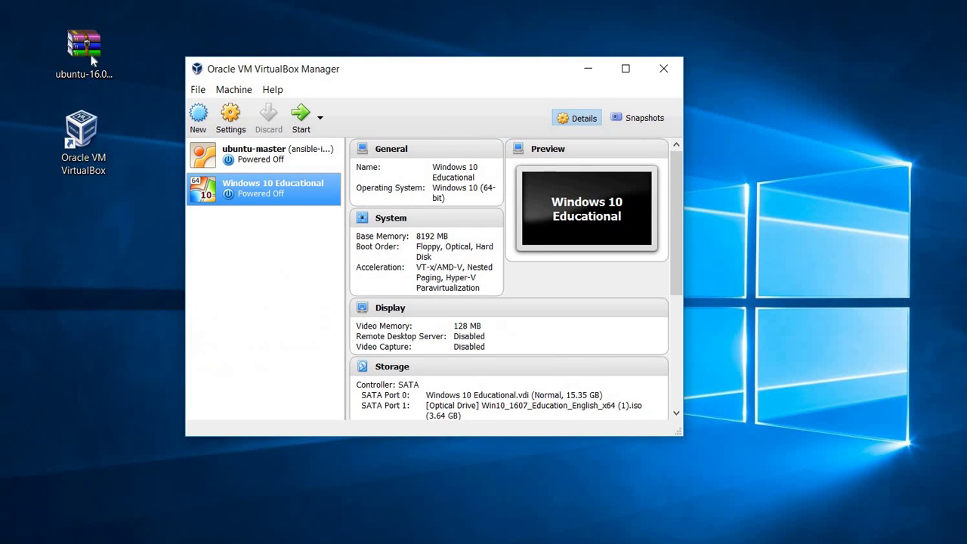
pyautogui.click(97, 78)
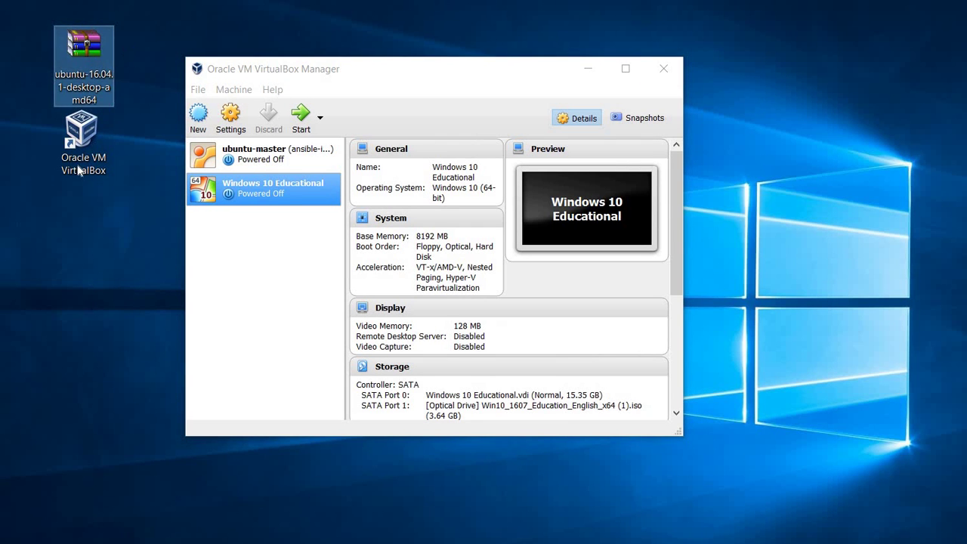
pyautogui.click(243, 176)
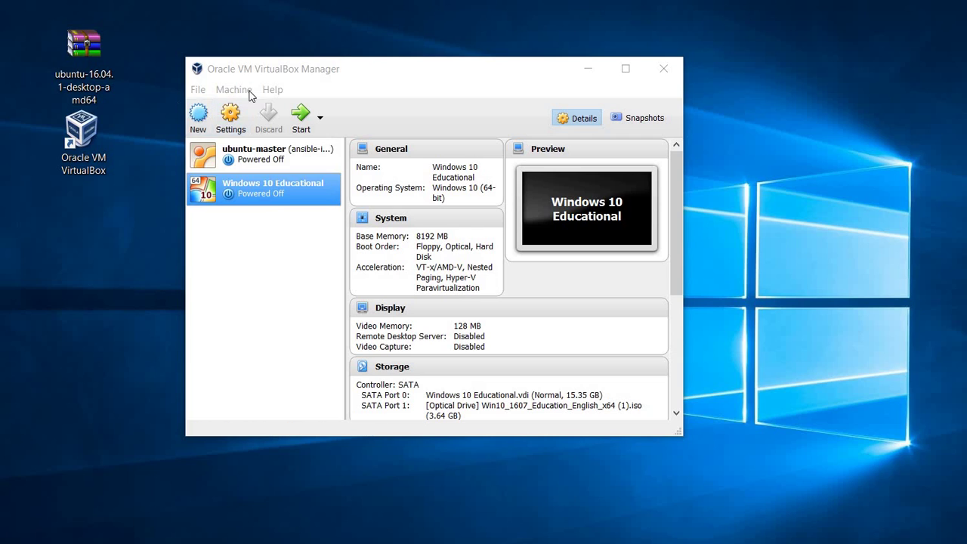
pyautogui.click(377, 82)
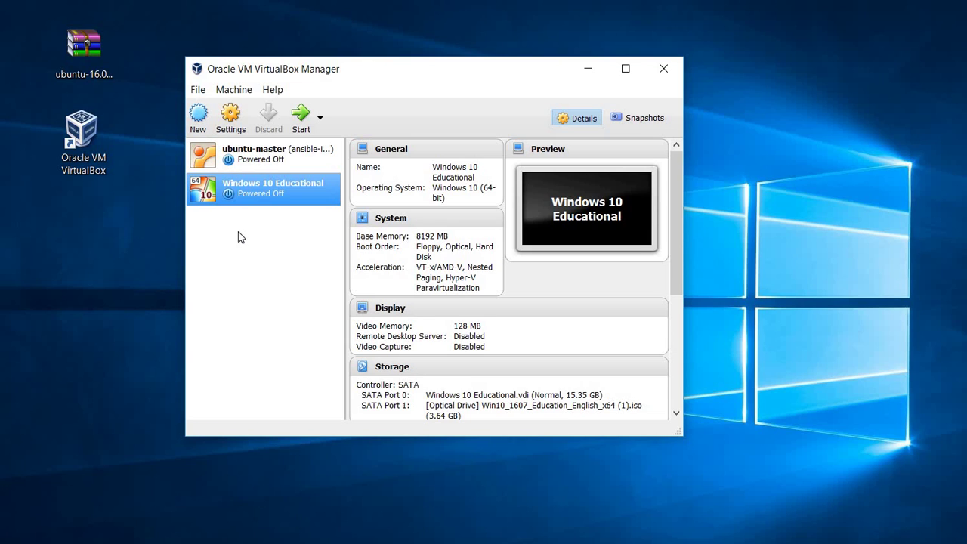
pyautogui.click(198, 93)
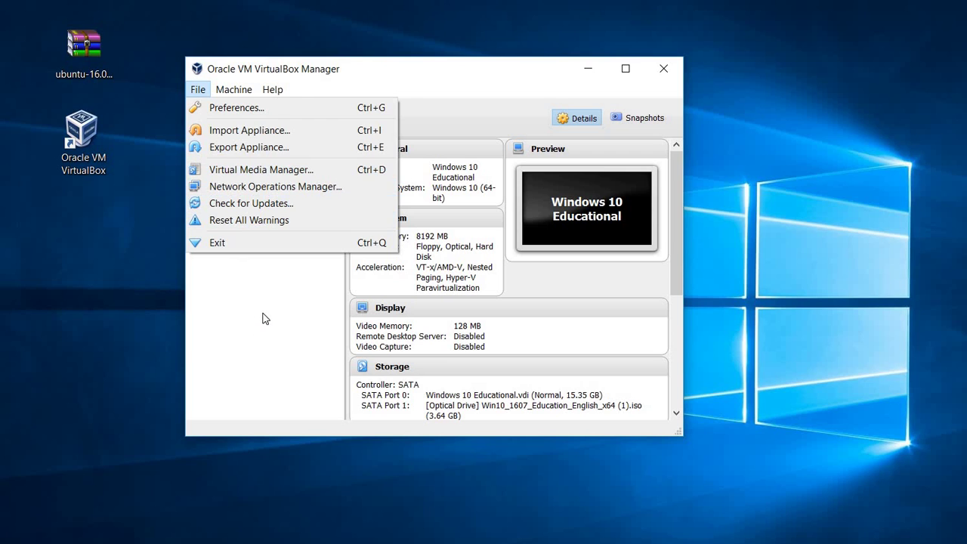
pyautogui.click(264, 319)
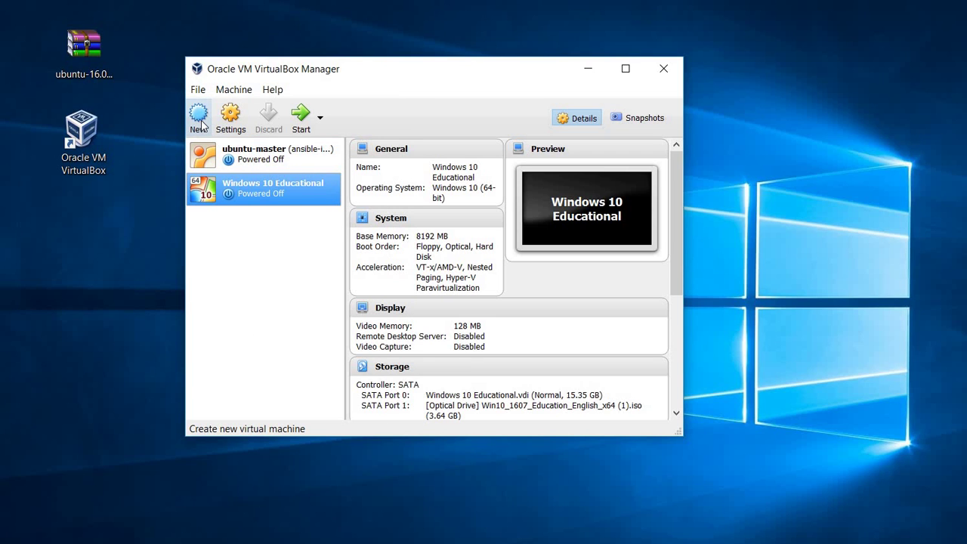
pyautogui.click(201, 121)
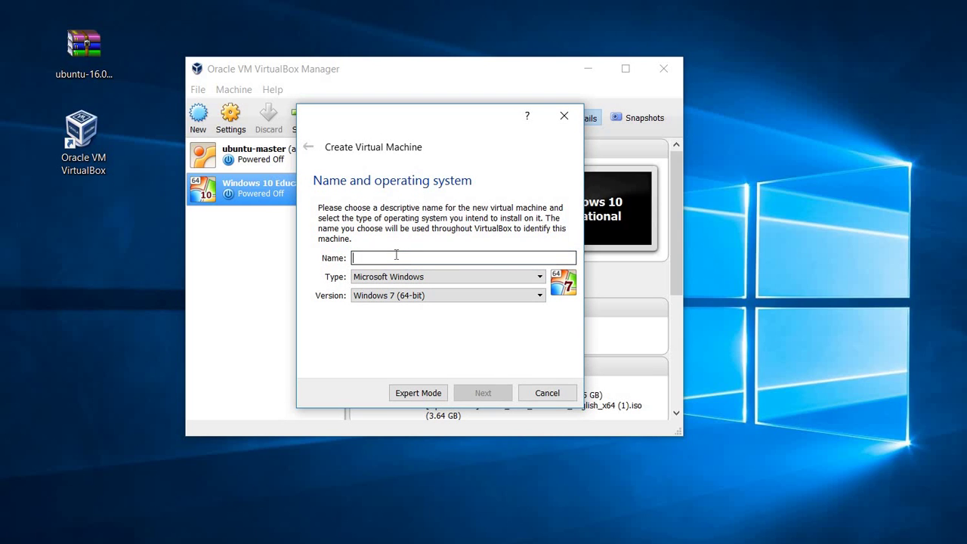
# Step: Name the machine 'ubuntu-desktop' with type Linux and version Ubuntu (64-bit), then continue
pyautogui.write('ubun')
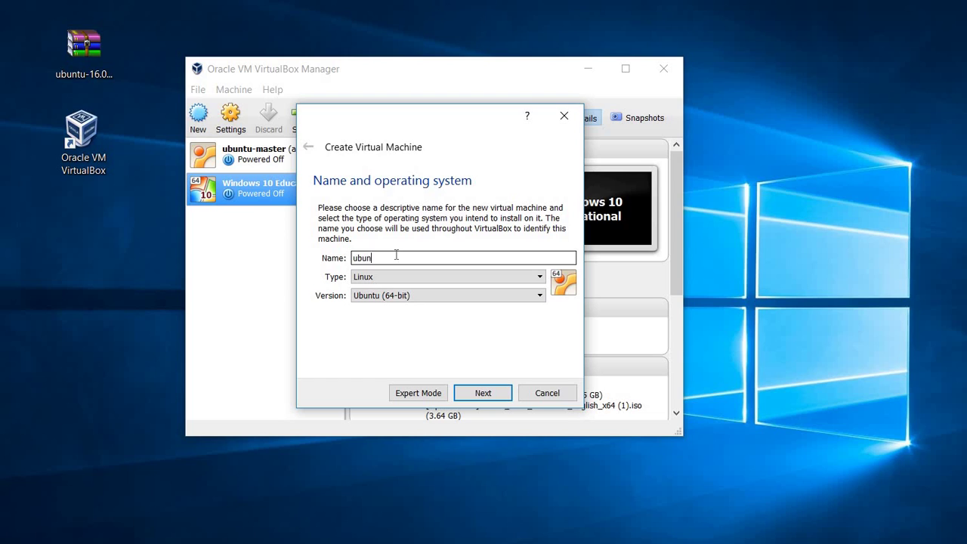
pyautogui.write('tu-desktop')
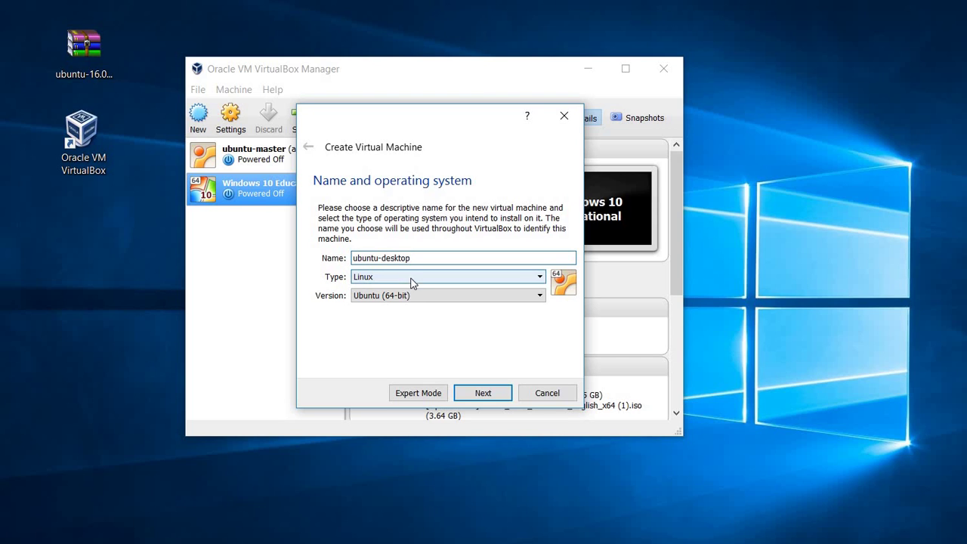
pyautogui.click(410, 280)
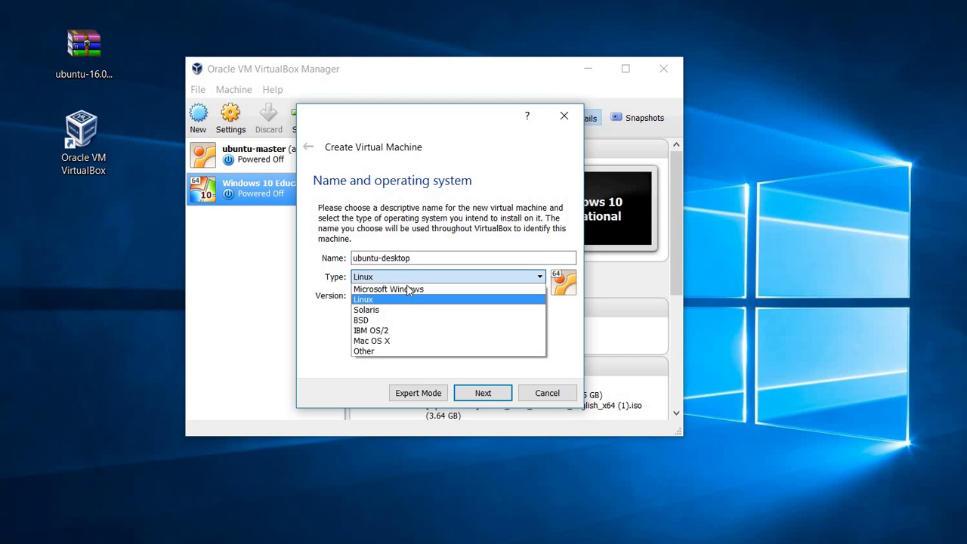
pyautogui.click(370, 301)
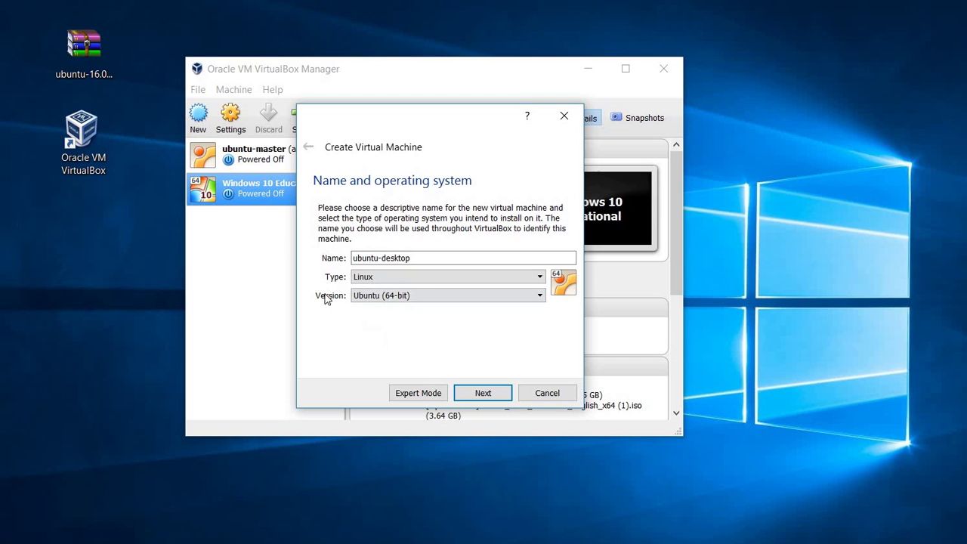
pyautogui.click(99, 72)
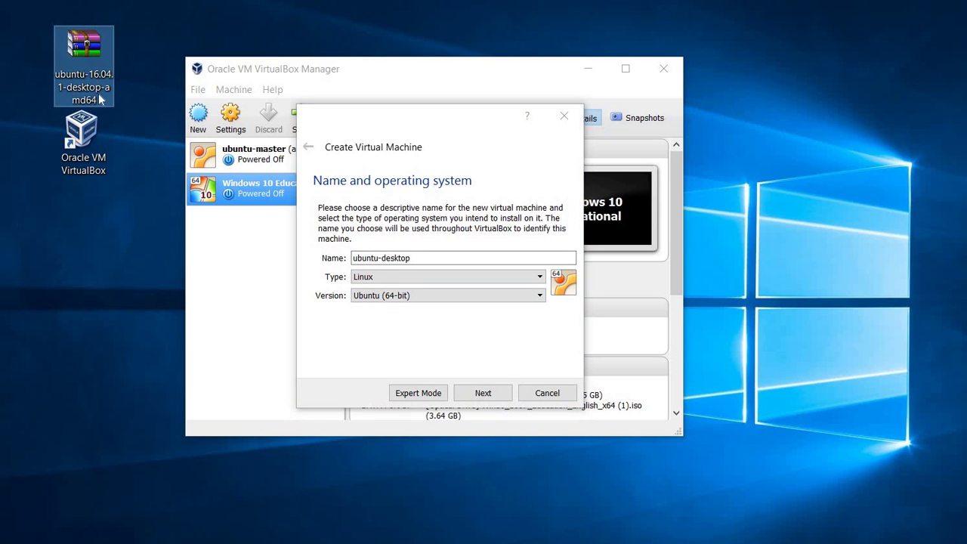
pyautogui.click(372, 296)
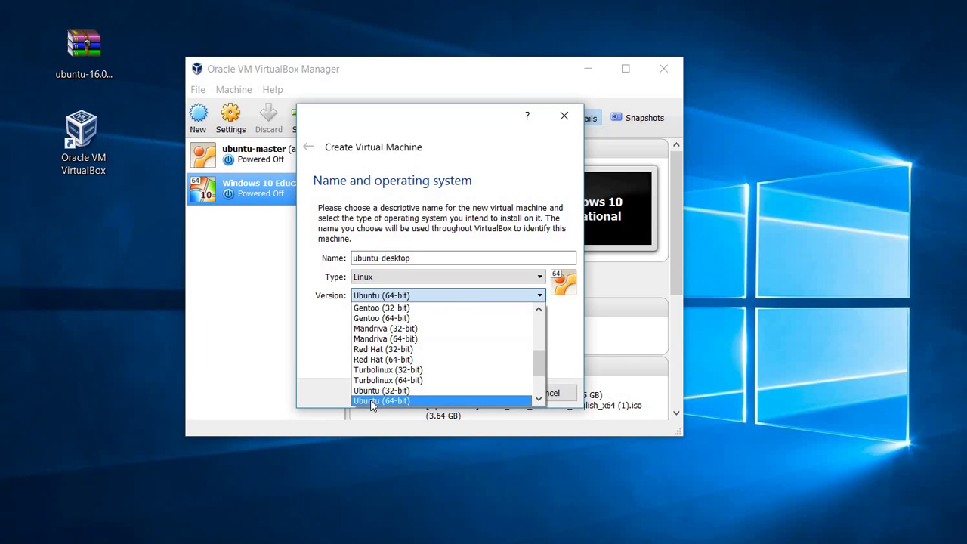
pyautogui.click(372, 401)
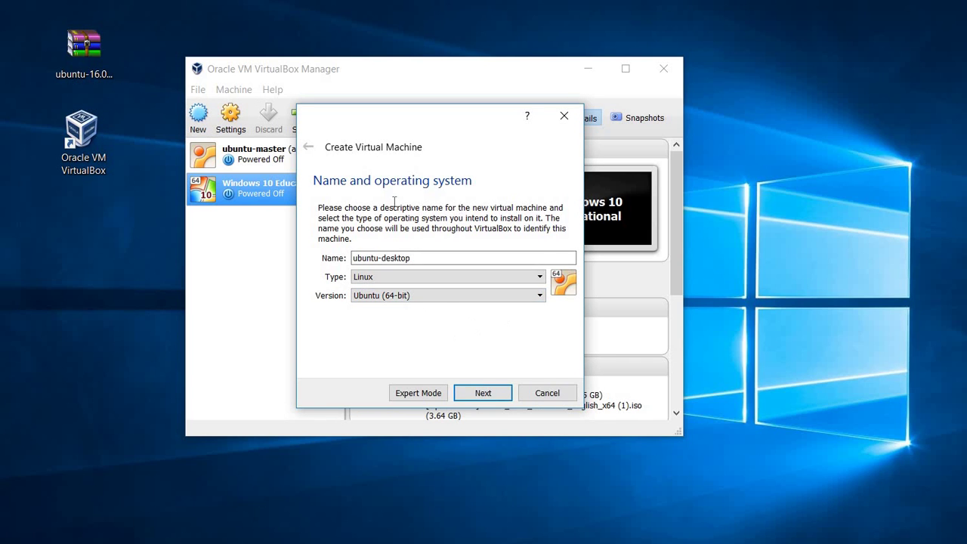
pyautogui.click(482, 394)
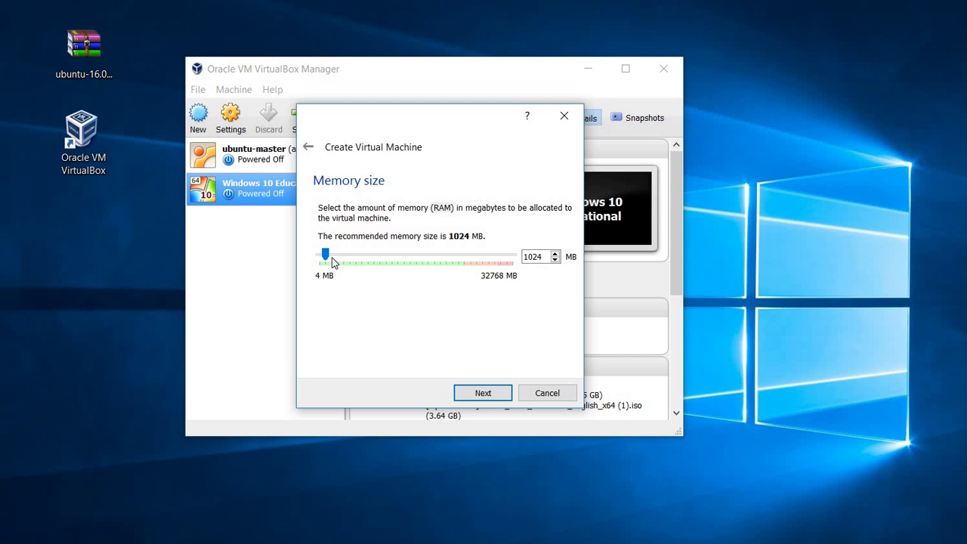
# Step: Adjust the memory slider and spin box until the memory size reads 8870 MB
pyautogui.moveTo(326, 256); pyautogui.dragTo(365, 257)
pyautogui.moveTo(365, 253); pyautogui.dragTo(369, 283)
pyautogui.moveTo(351, 254); pyautogui.dragTo(337, 254)
pyautogui.moveTo(337, 257); pyautogui.dragTo(376, 255)
pyautogui.click(554, 260)
pyautogui.click(554, 260)
pyautogui.click(533, 257)
pyautogui.press('BackSpace')
pyautogui.write('0')
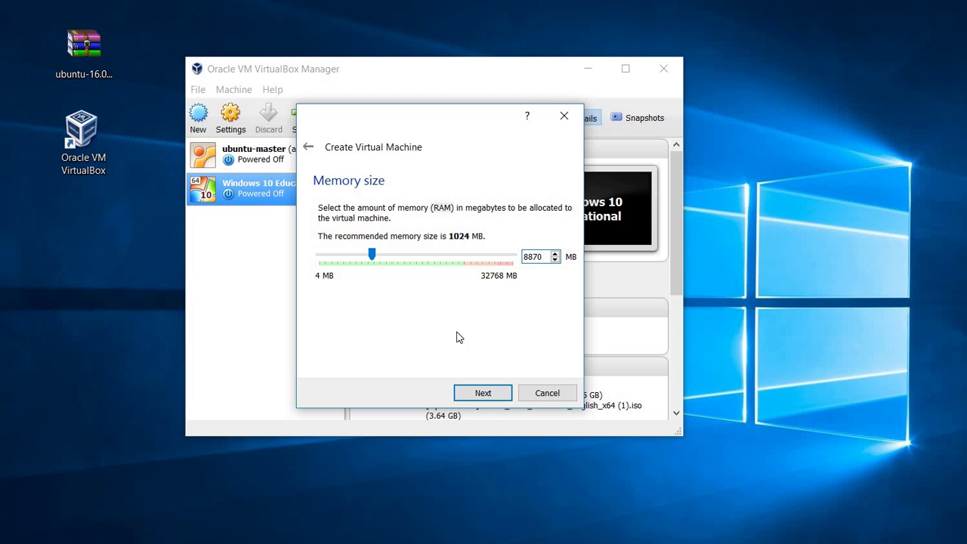
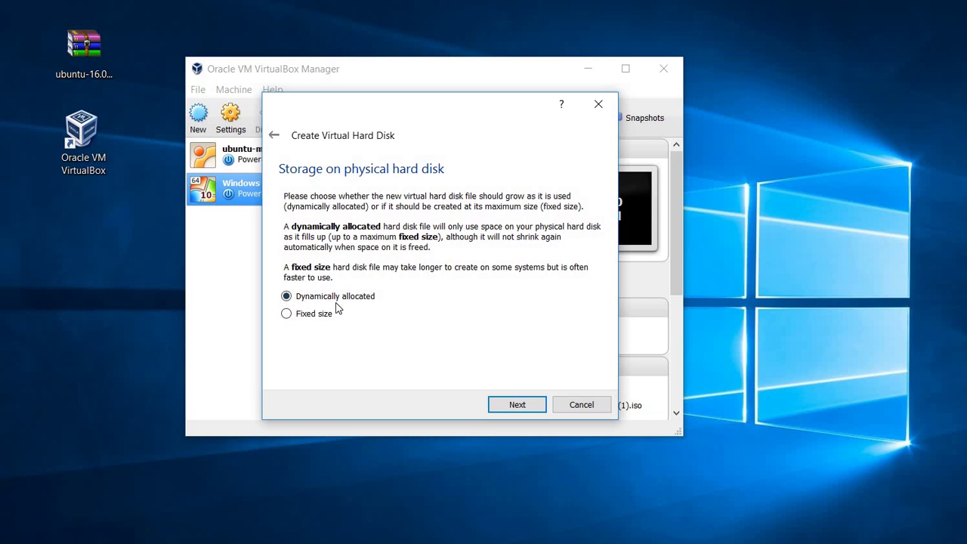
# Step: Pick Fixed size storage for the new virtual hard disk and continue to its size settings
pyautogui.click(316, 315)
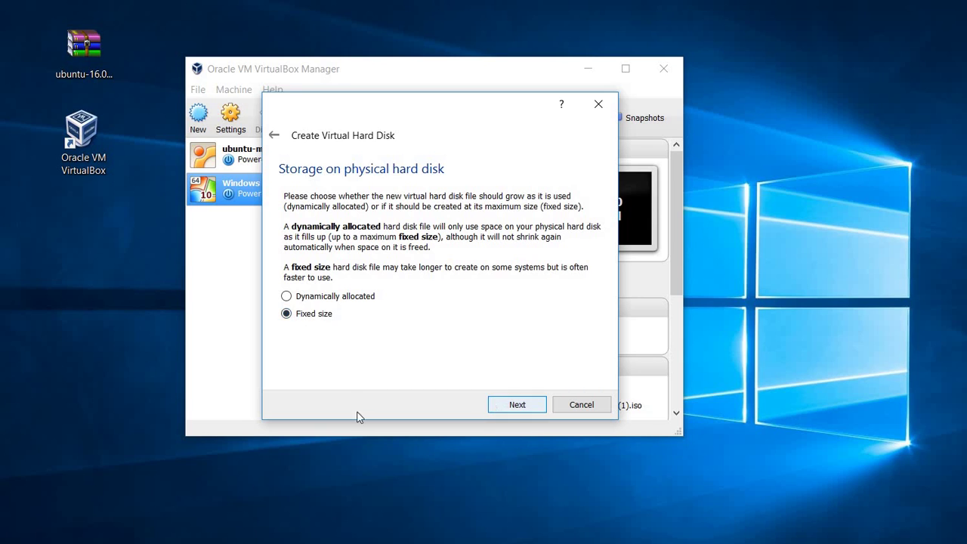
pyautogui.click(517, 404)
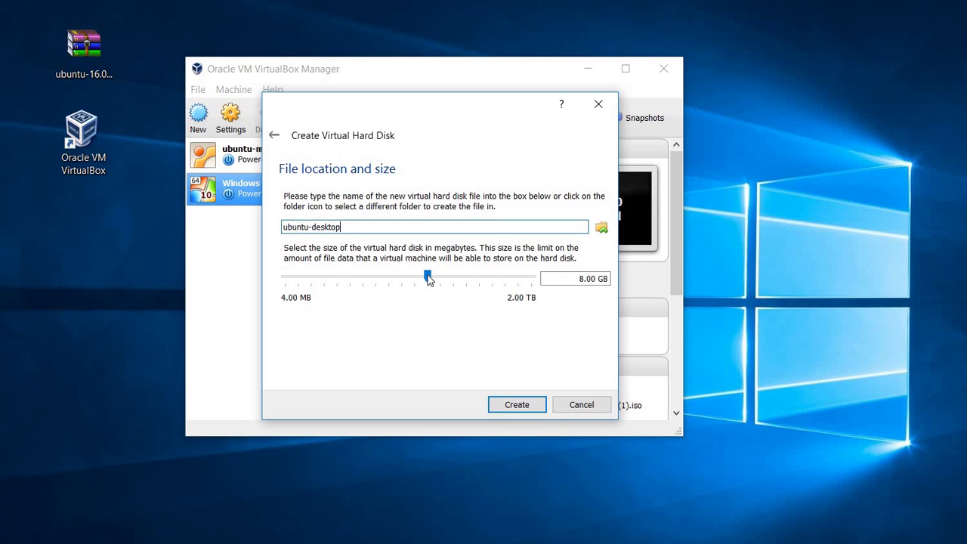
# Step: Size the ubuntu-desktop.vdi disk to 20.28 GB and create it
pyautogui.click(430, 279)
pyautogui.moveTo(434, 280); pyautogui.dragTo(445, 278)
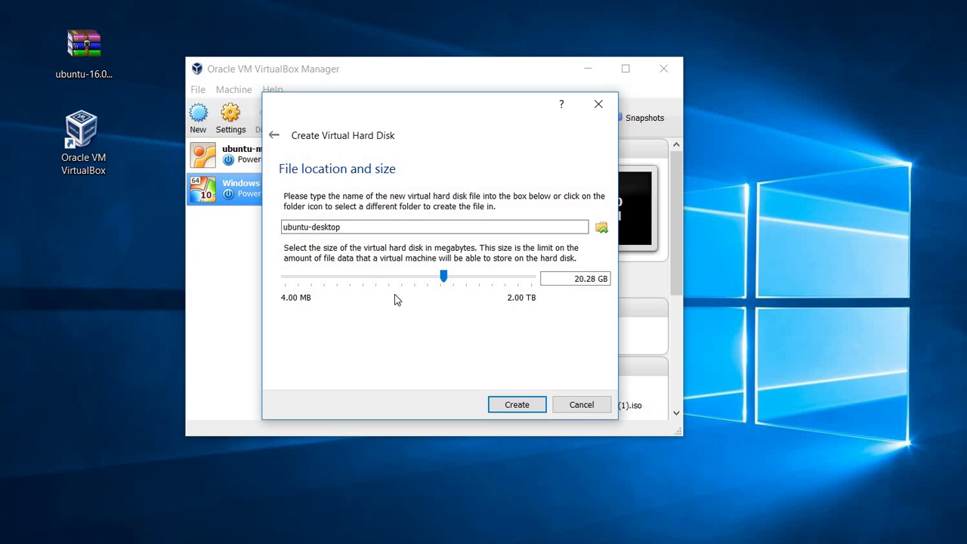
pyautogui.click(595, 279)
pyautogui.moveTo(595, 278); pyautogui.dragTo(575, 279)
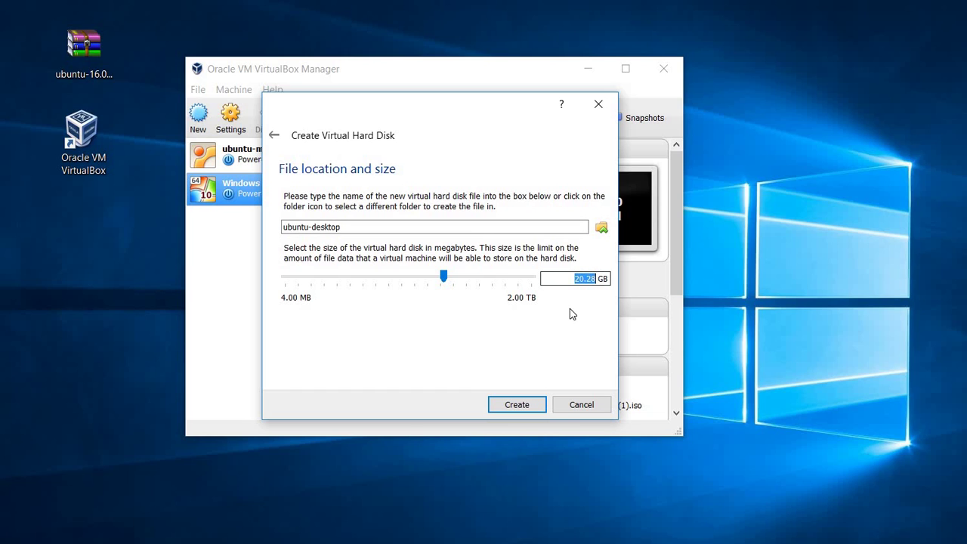
pyautogui.click(508, 407)
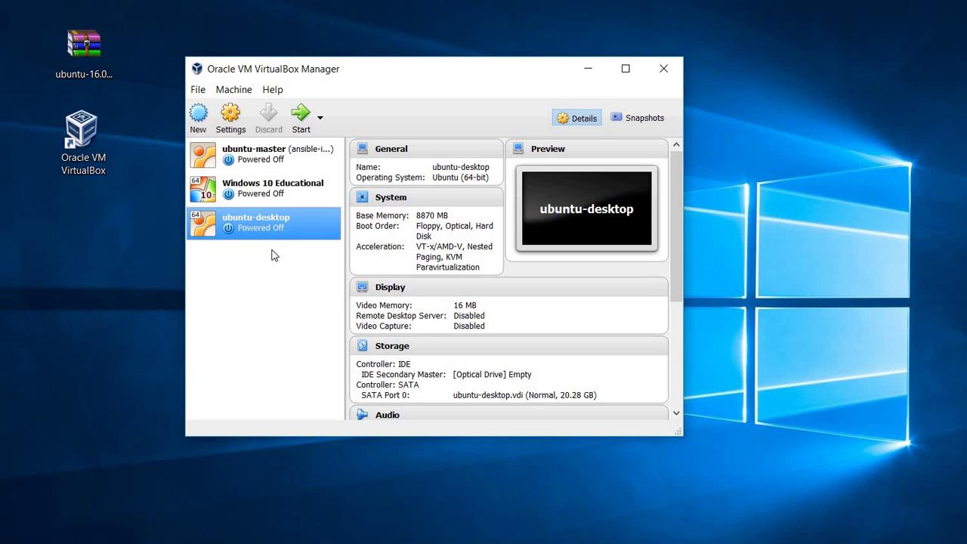
# Step: Launch ubuntu-desktop with Start > Normal Start from its context menu
pyautogui.doubleClick(271, 220)
pyautogui.rightClick(271, 221)
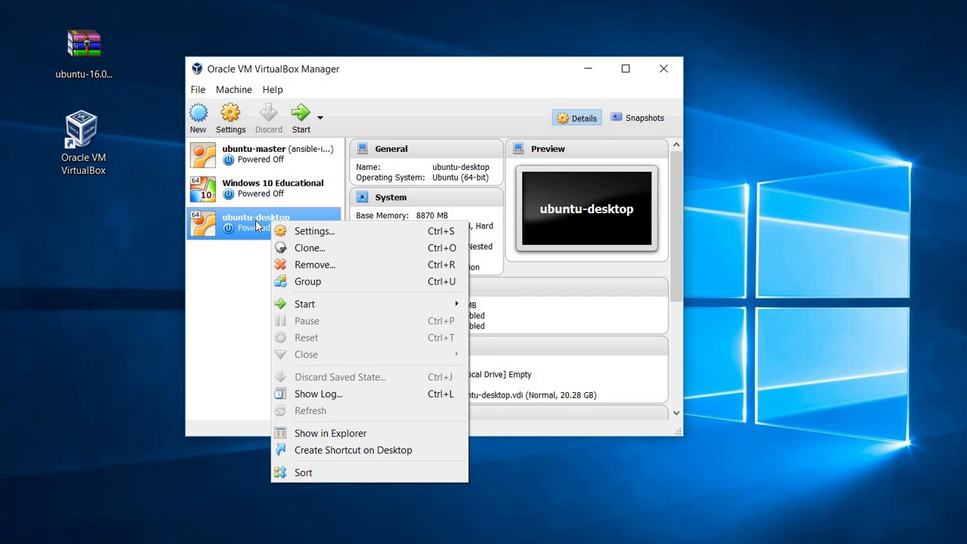
pyautogui.moveTo(401, 304)
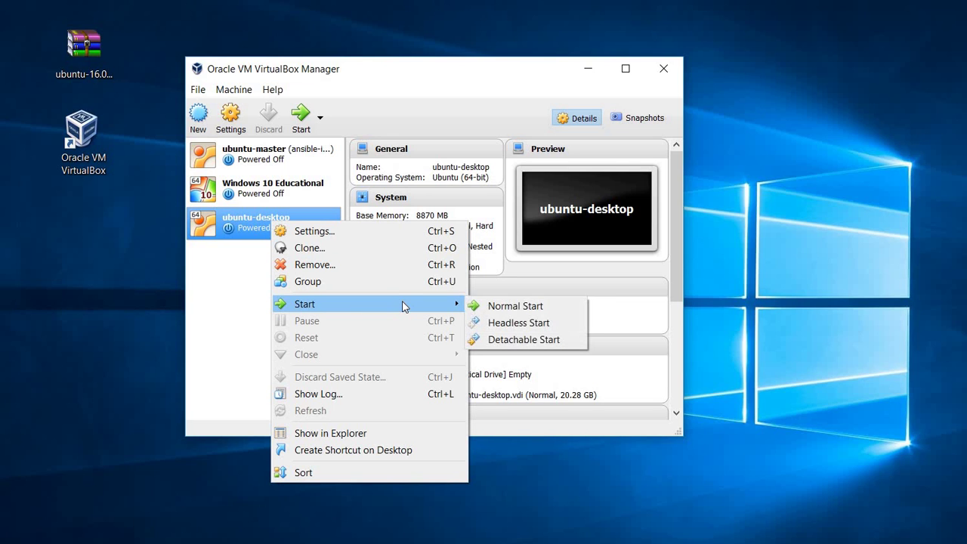
pyautogui.rightClick(251, 228)
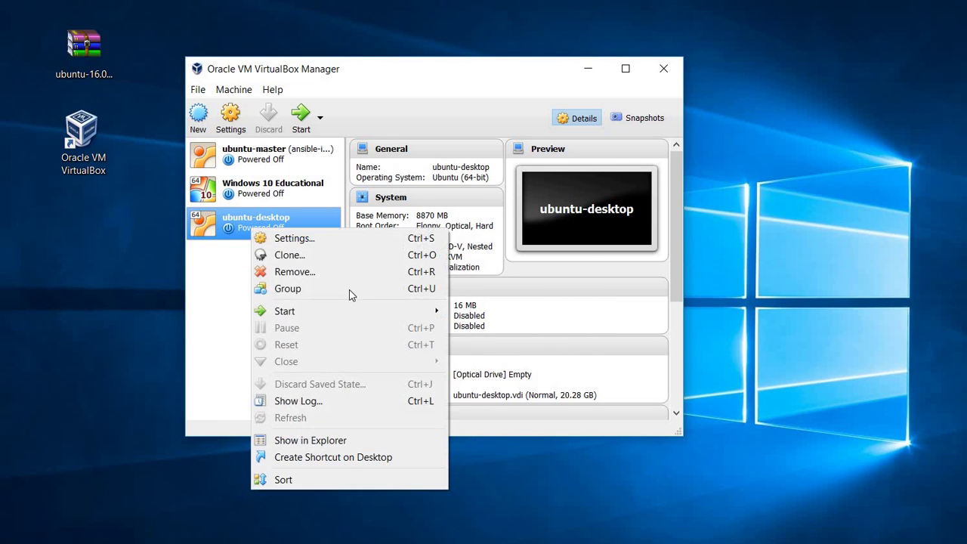
pyautogui.moveTo(430, 310)
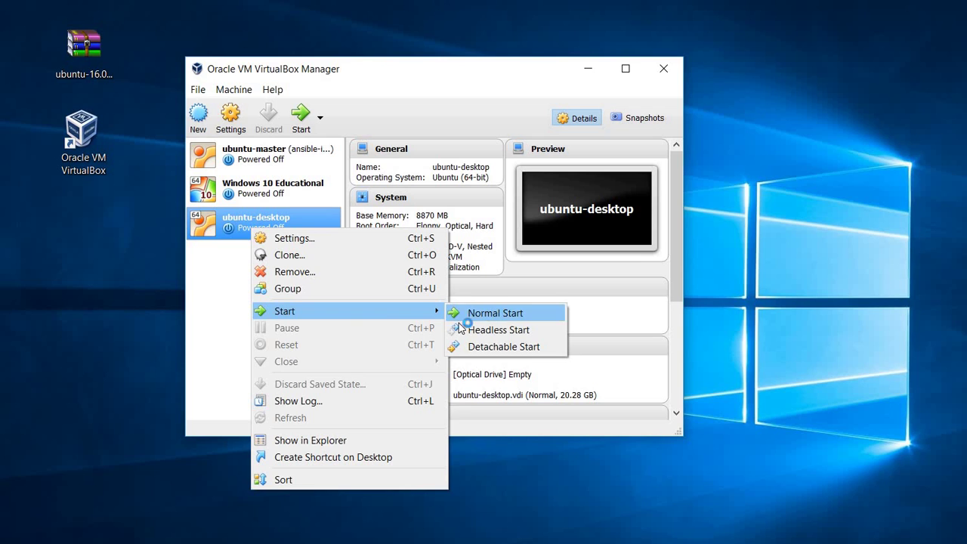
pyautogui.click(468, 321)
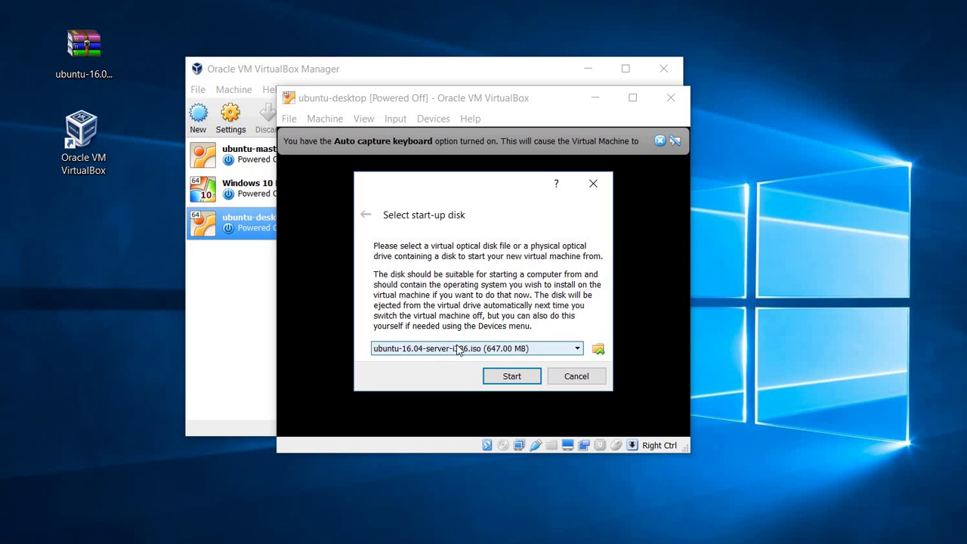
# Step: Choose ubuntu-16.04.1-desktop-amd64.iso from the Desktop as the start-up disk and boot it
pyautogui.click(520, 352)
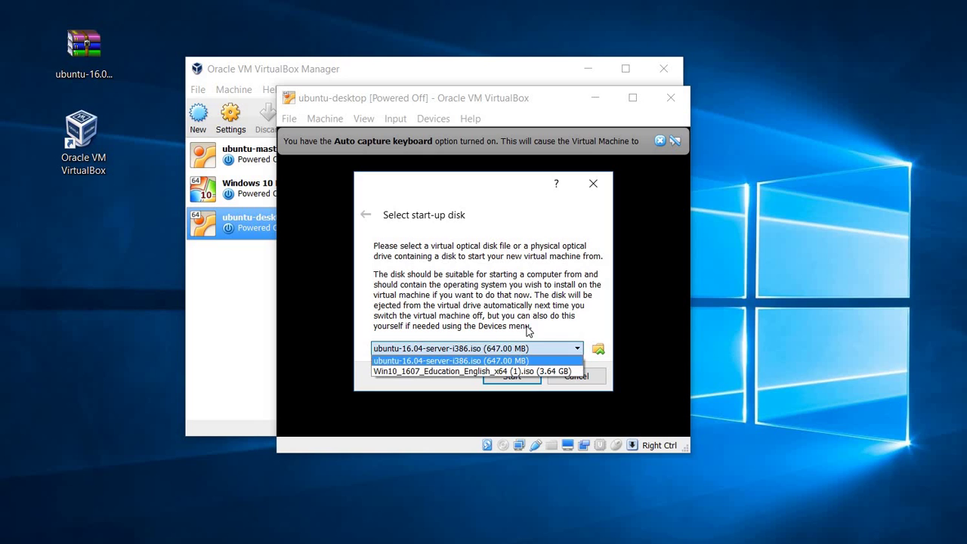
pyautogui.click(528, 330)
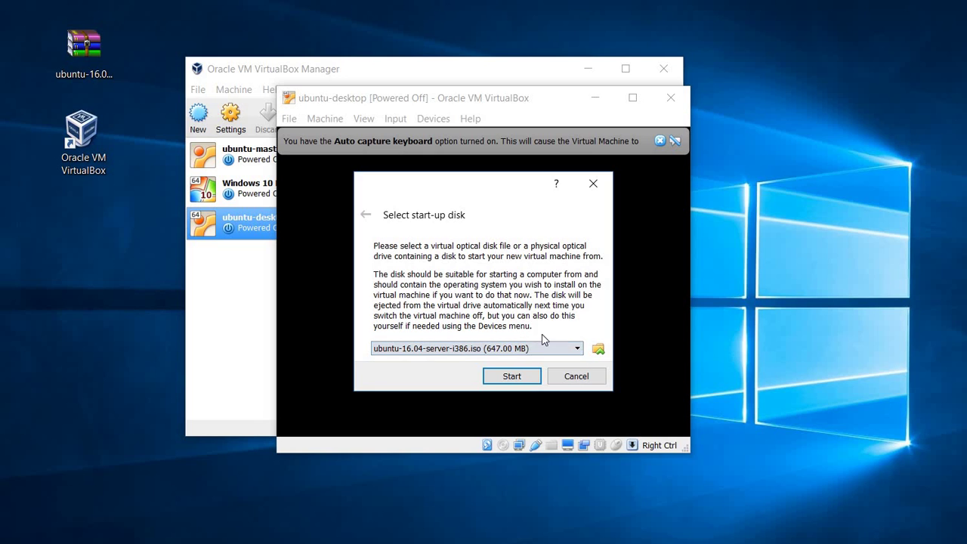
pyautogui.click(598, 350)
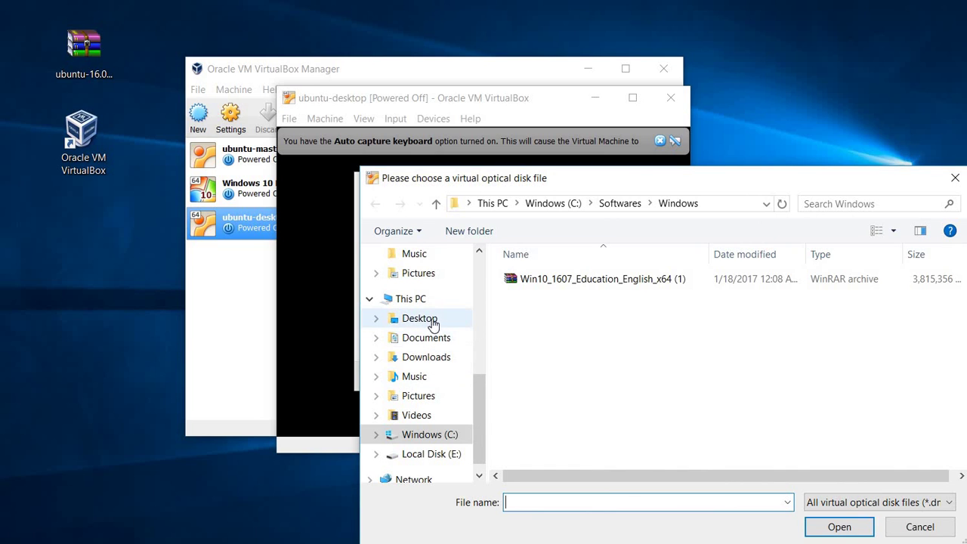
pyautogui.click(429, 321)
pyautogui.click(588, 299)
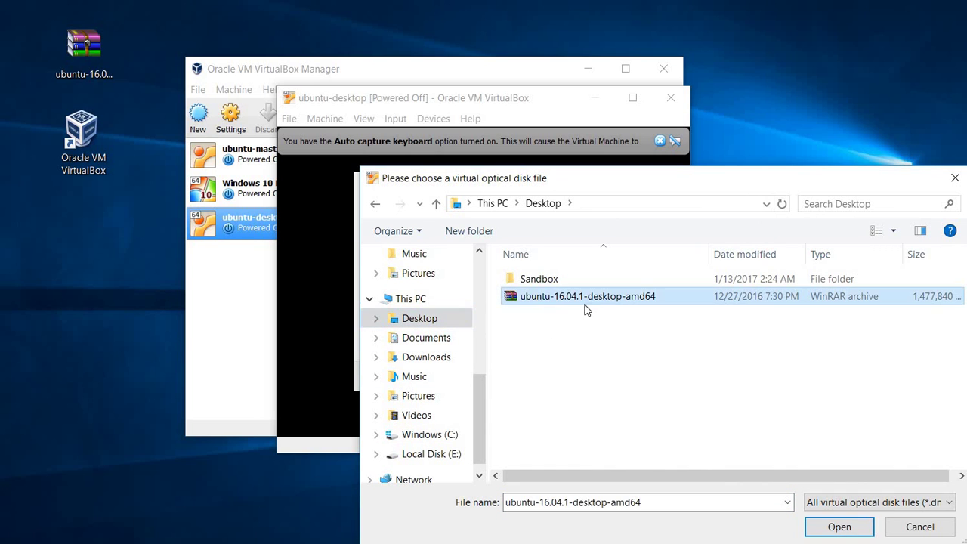
pyautogui.doubleClick(598, 299)
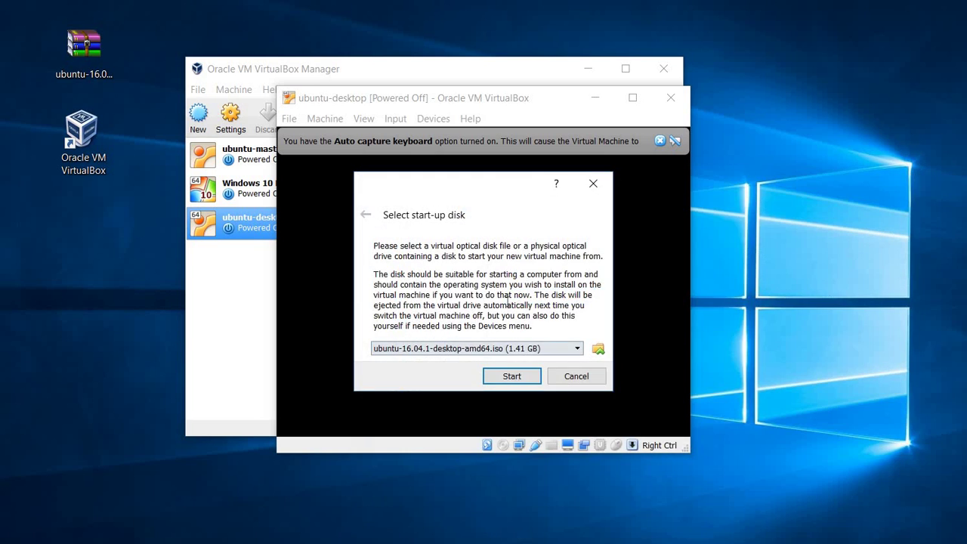
pyautogui.click(507, 378)
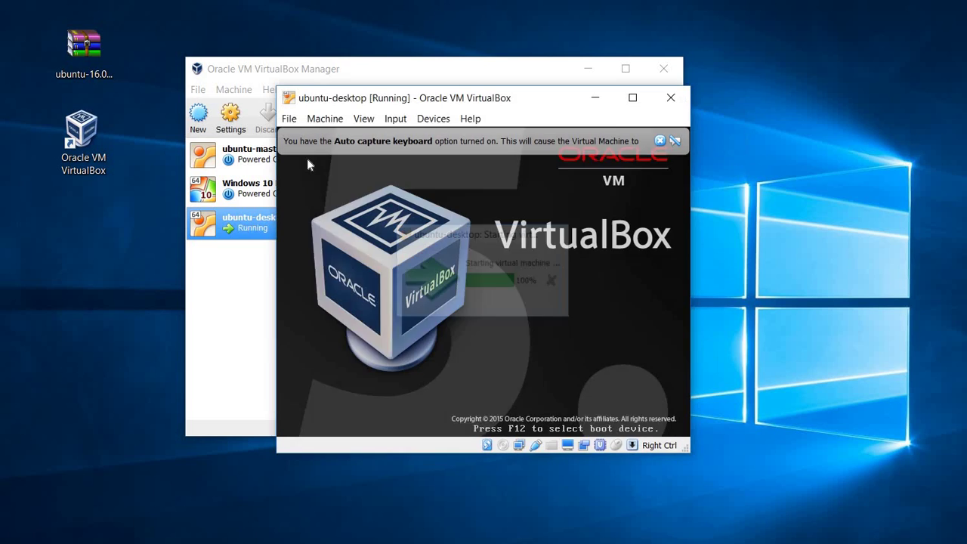
# Step: Enlarge the VM window and close the keyboard auto-capture and mouse integration notices
pyautogui.moveTo(110, 55); pyautogui.dragTo(61, 50)
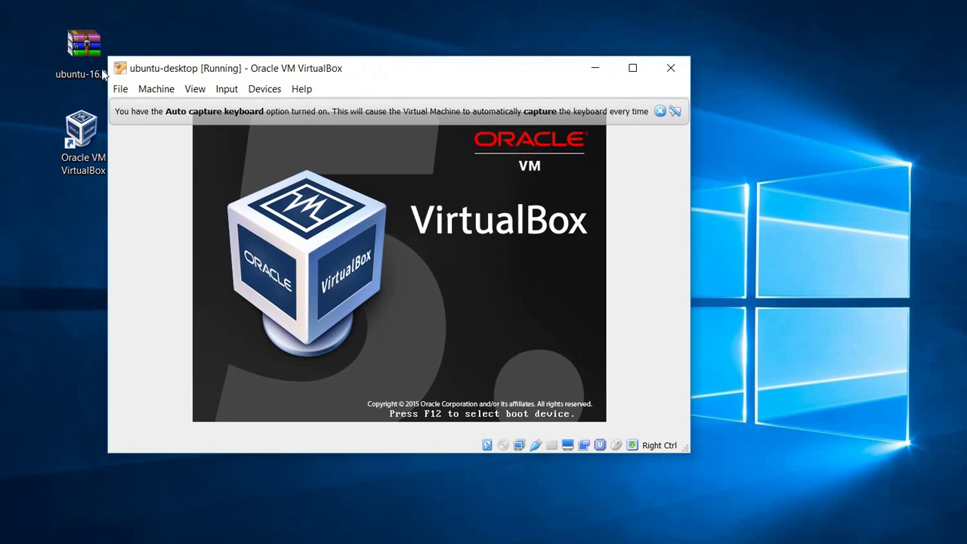
pyautogui.moveTo(726, 484); pyautogui.dragTo(818, 519)
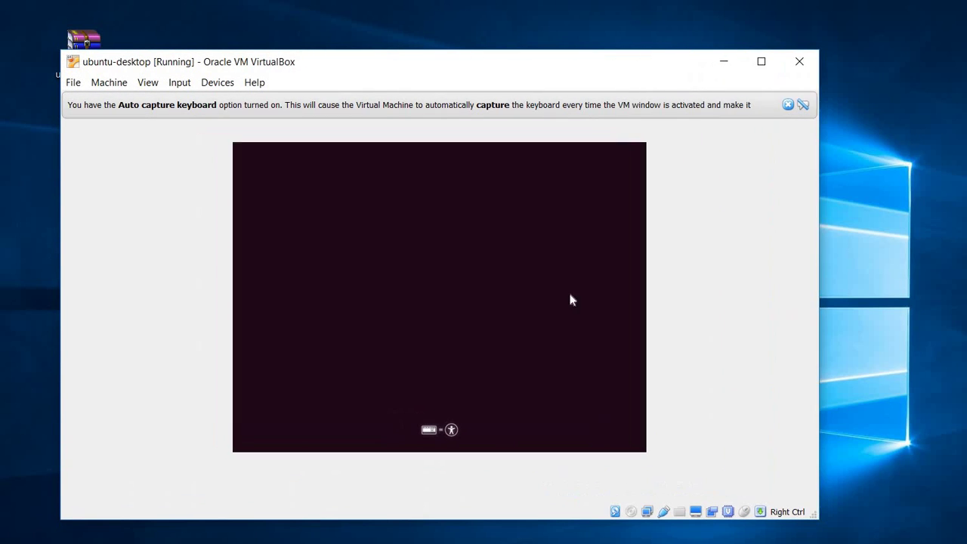
pyautogui.click(791, 105)
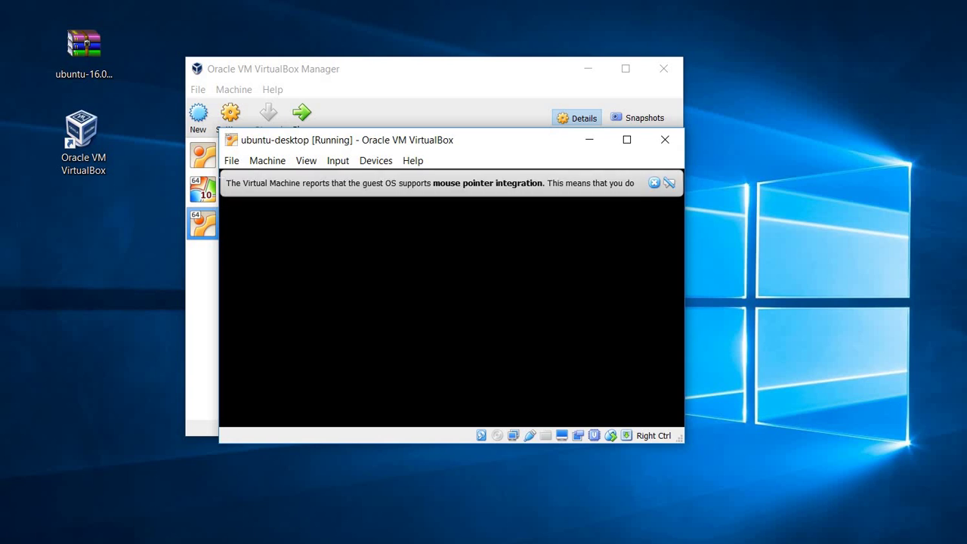
pyautogui.click(654, 183)
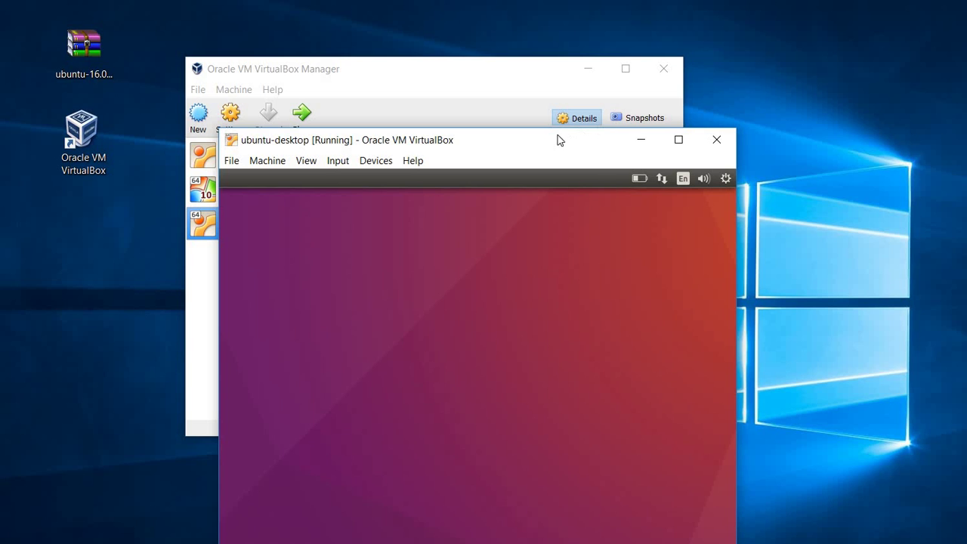
# Step: Choose Install Ubuntu with English selected on the Welcome page
pyautogui.moveTo(544, 142); pyautogui.dragTo(549, 105)
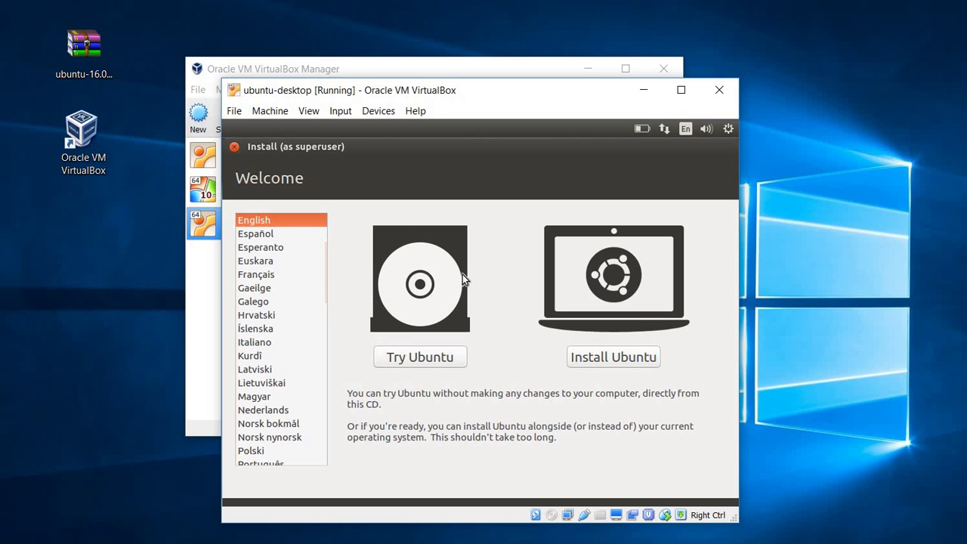
pyautogui.click(612, 360)
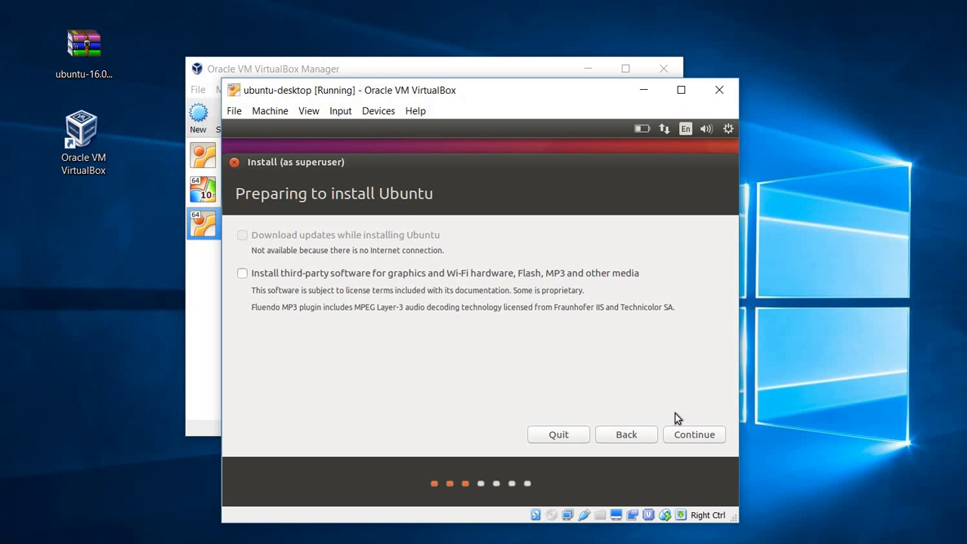
# Step: Continue past Preparing to install Ubuntu with third-party software left unchecked
pyautogui.click(682, 434)
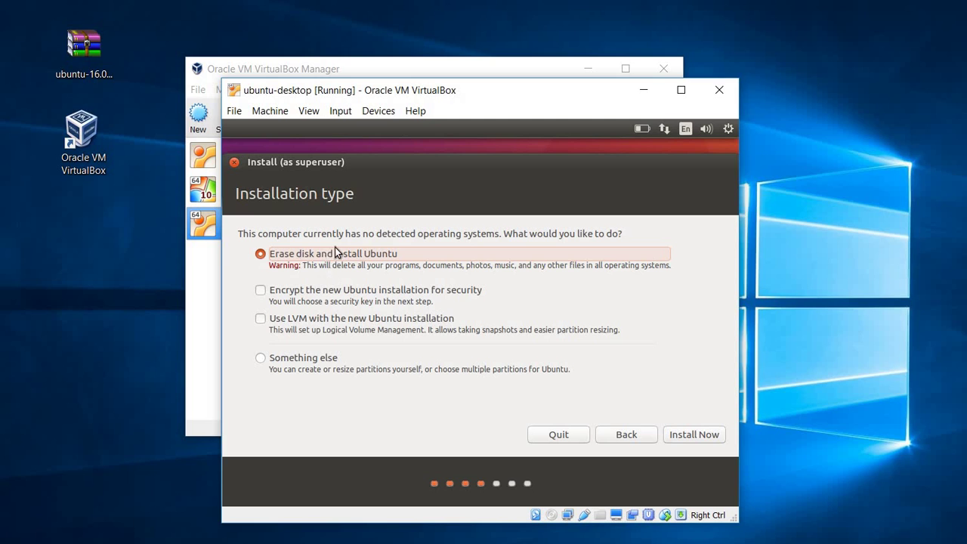
# Step: Choose Install Now with the disk erased and confirm writing the ext4 and swap partitions
pyautogui.click(681, 435)
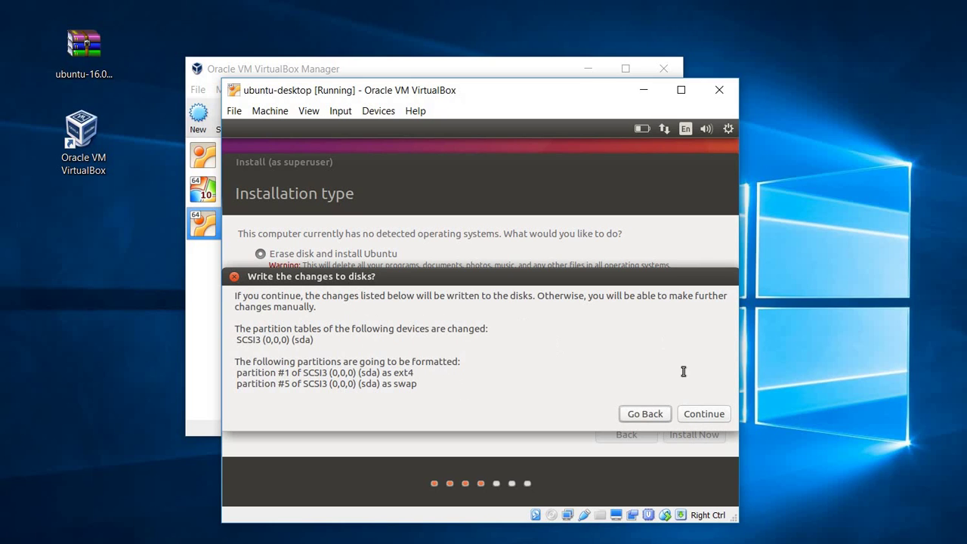
pyautogui.click(627, 408)
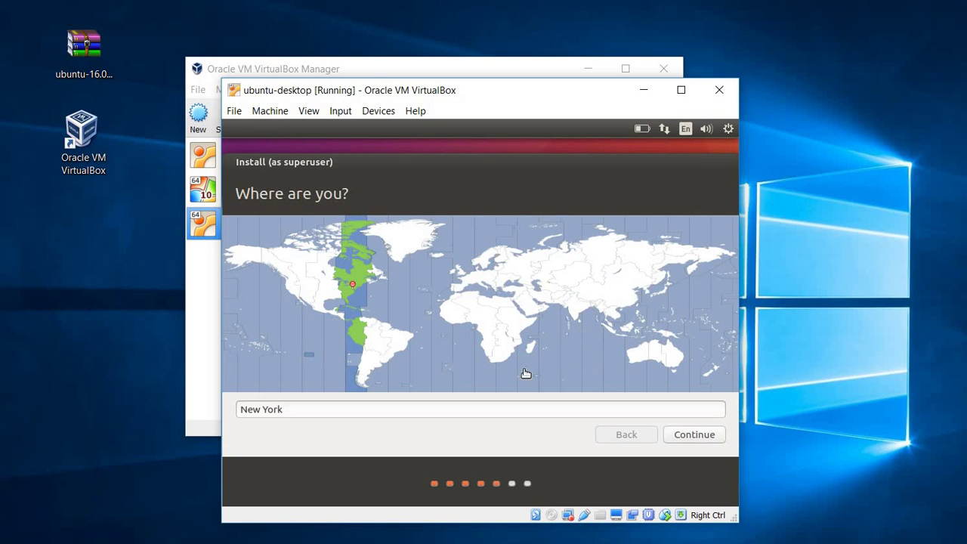
# Step: Replace New York with Indianapolis as the location and continue
pyautogui.click(491, 413)
pyautogui.hotkey('ctrl', 'a')
pyautogui.press('BackSpace')
pyautogui.write('Indi')
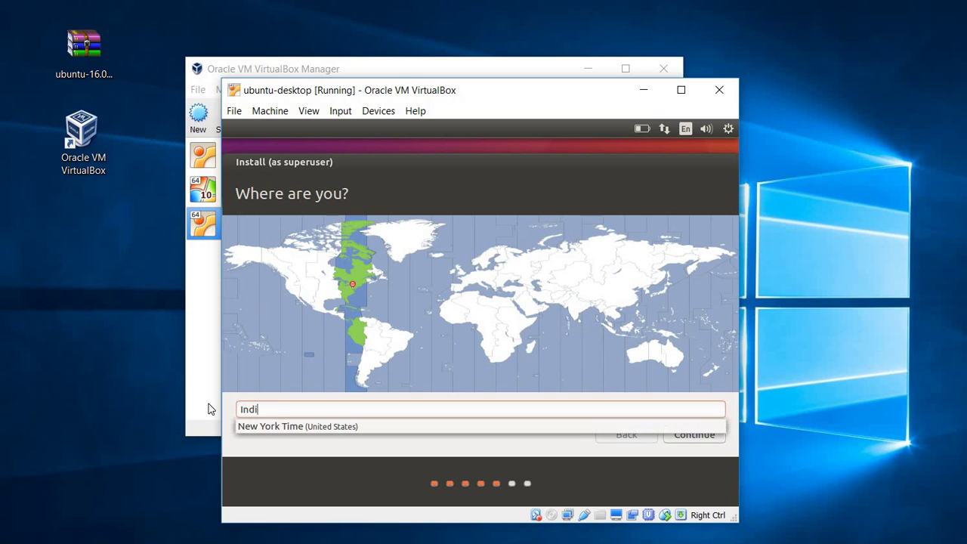
pyautogui.write('anapolis')
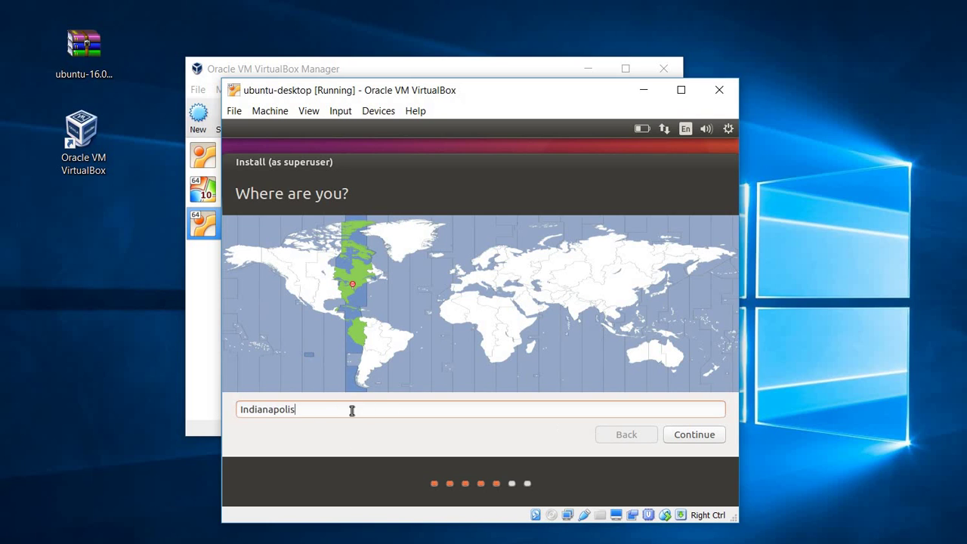
pyautogui.click(695, 433)
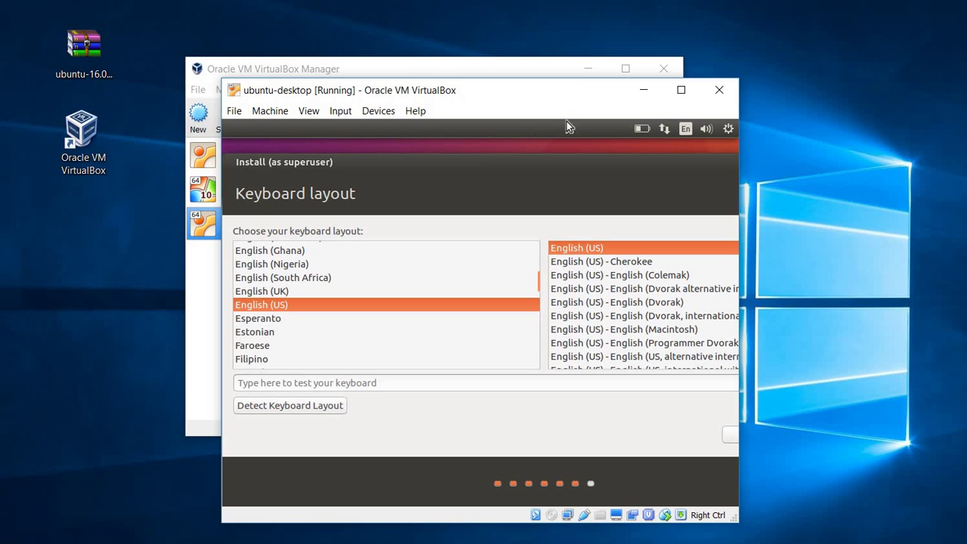
# Step: Widen the VM window and continue with the English (US) keyboard layout
pyautogui.moveTo(742, 225); pyautogui.dragTo(915, 201)
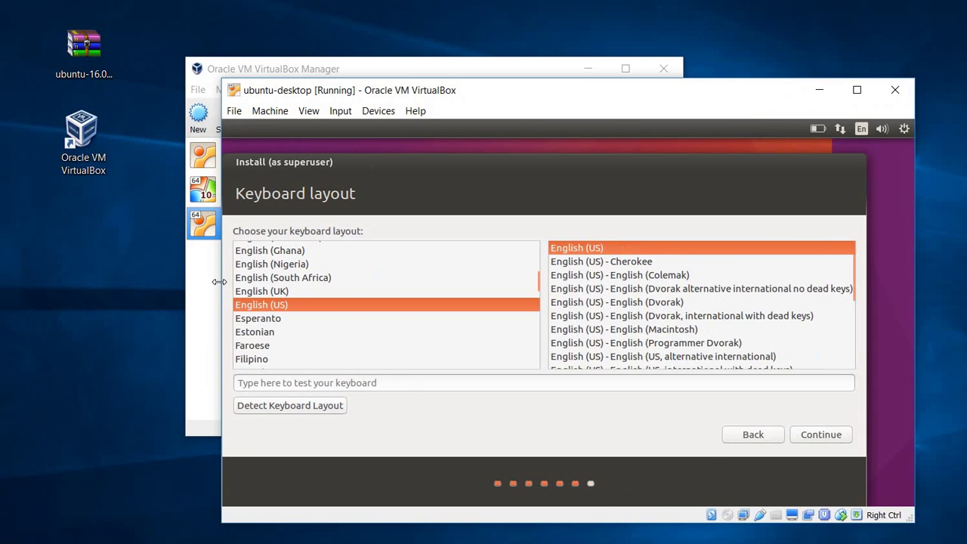
pyautogui.moveTo(221, 281); pyautogui.dragTo(32, 281)
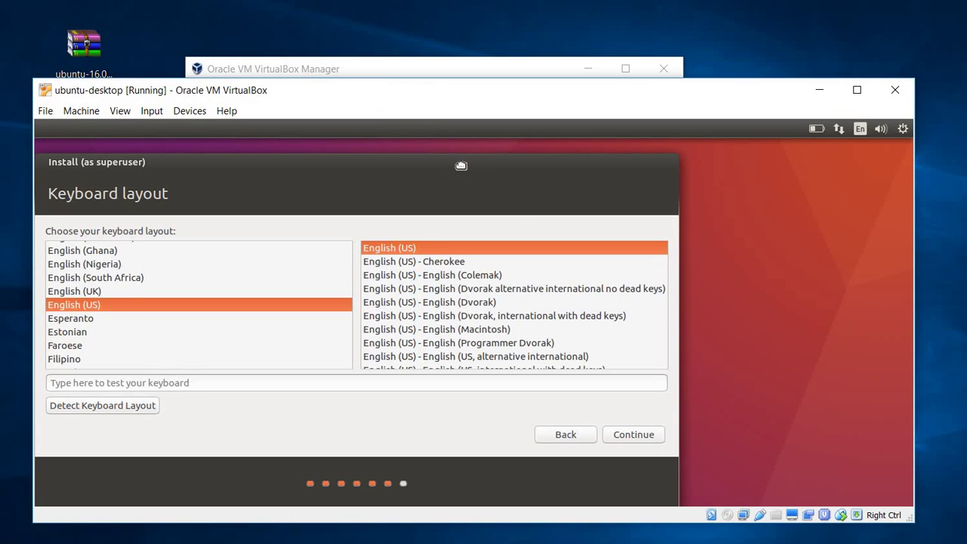
pyautogui.moveTo(461, 165); pyautogui.dragTo(532, 163)
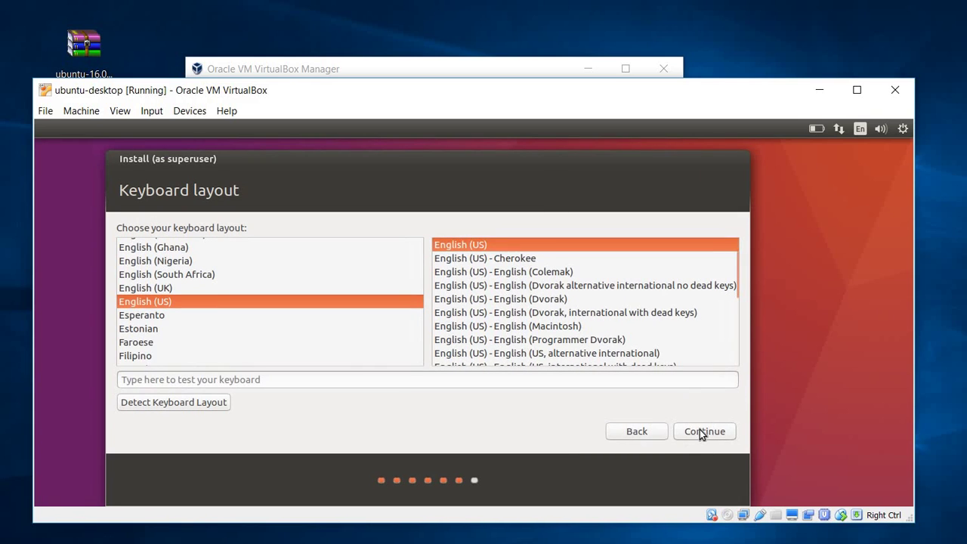
pyautogui.click(700, 430)
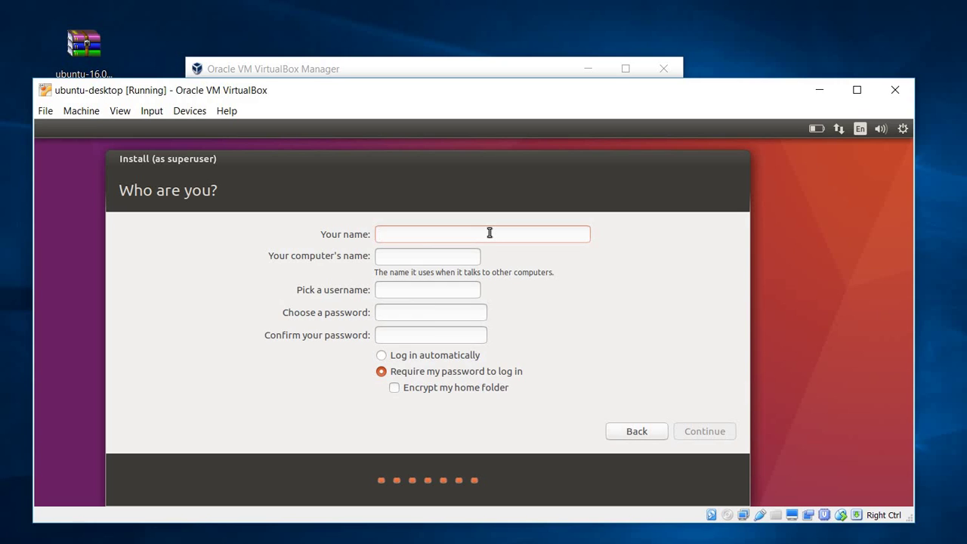
# Step: Enter name cloudmesh, select the computer name's VirtualBox suffix, set and confirm the password, and continue
pyautogui.write('clo')
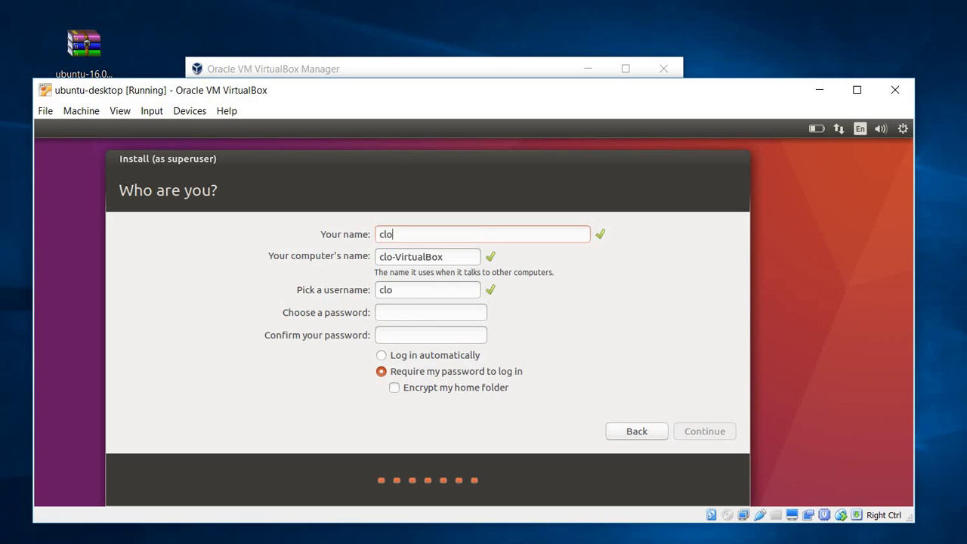
pyautogui.write('udmesh')
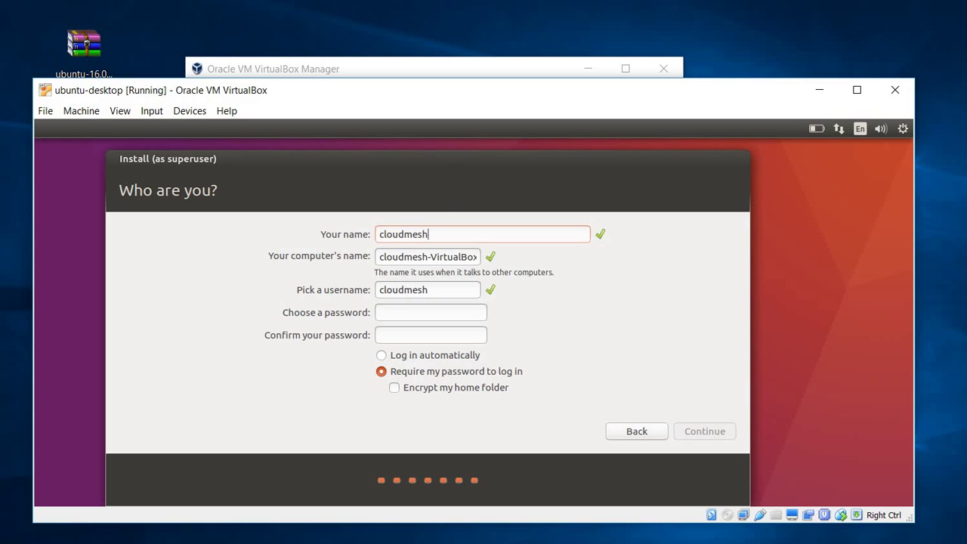
pyautogui.moveTo(432, 257); pyautogui.dragTo(520, 257)
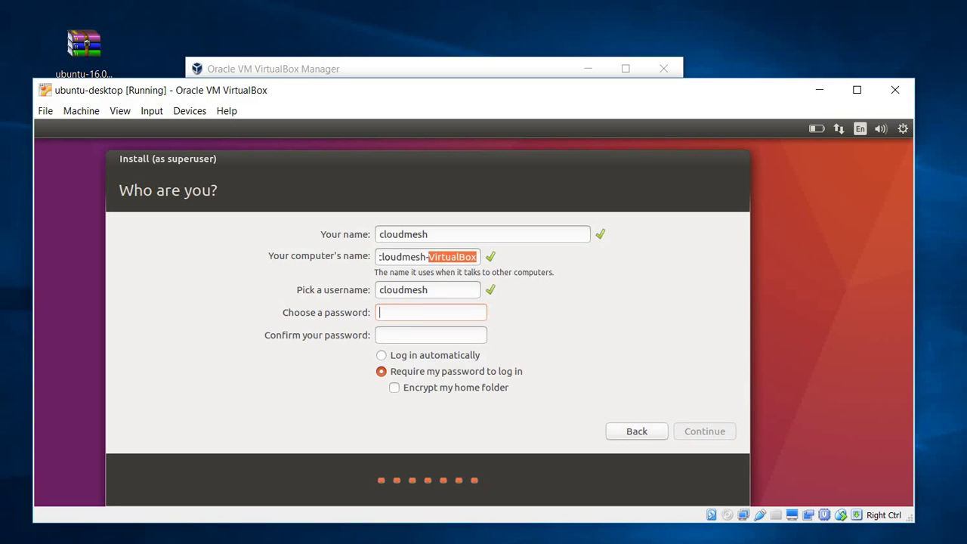
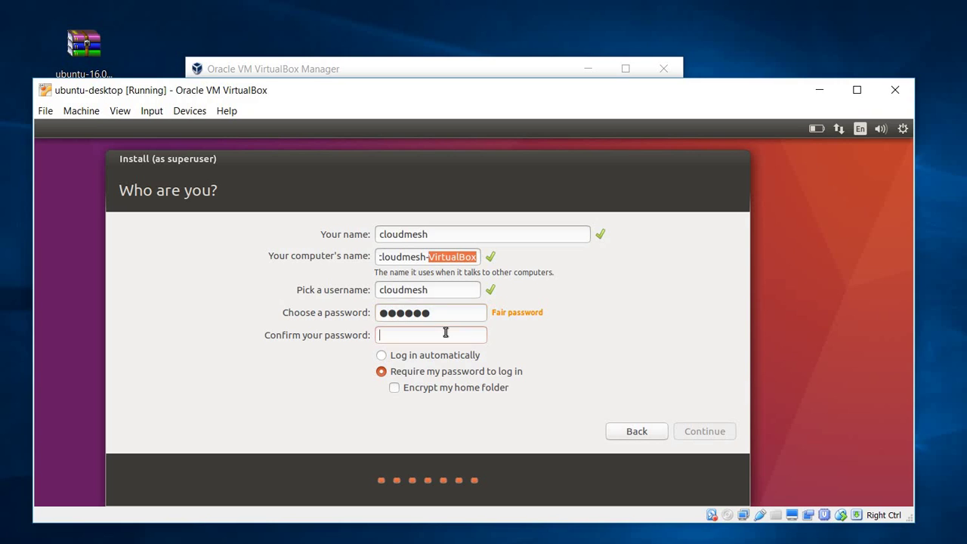
pyautogui.press('Tab')
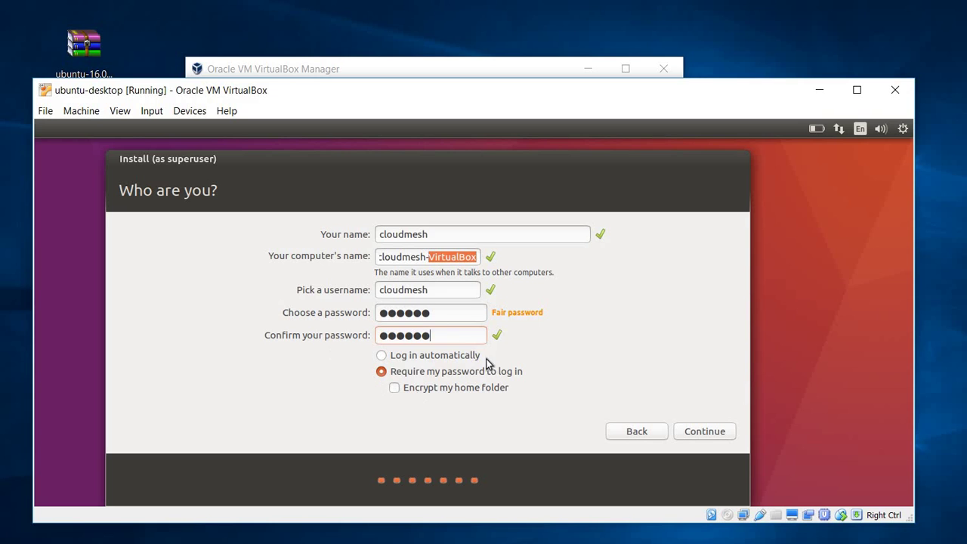
pyautogui.click(702, 434)
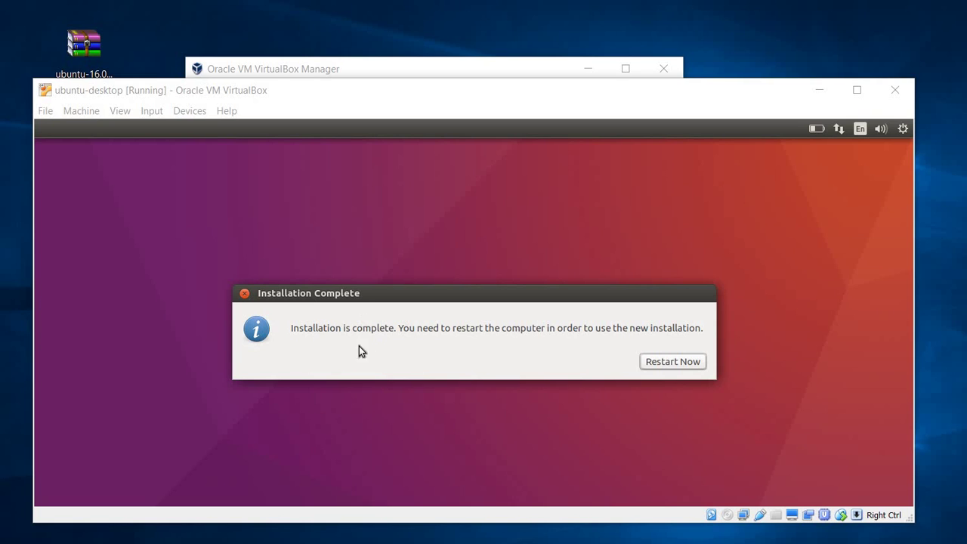
# Step: Choose Restart Now in the Installation Complete dialog to reboot into the new system
pyautogui.moveTo(369, 300); pyautogui.dragTo(362, 269)
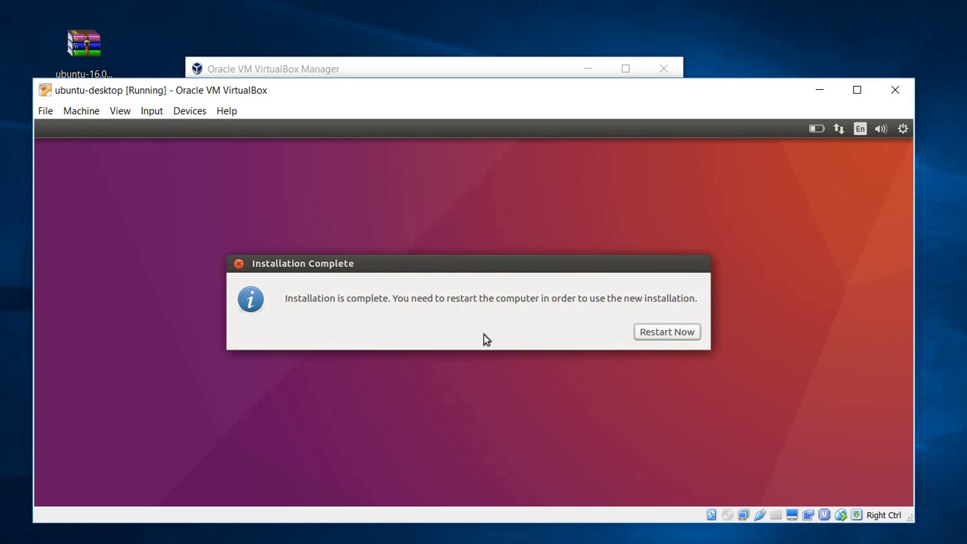
pyautogui.click(662, 333)
pyautogui.click(660, 336)
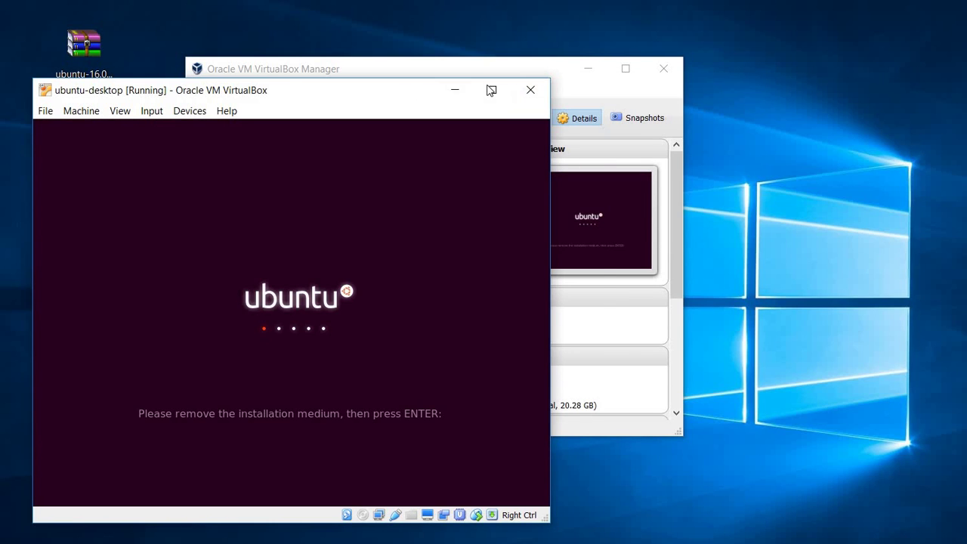
# Step: Confirm the installation medium is removed so the VM boots to the Ubuntu 16.04 LTS login
pyautogui.moveTo(491, 91); pyautogui.dragTo(652, 59)
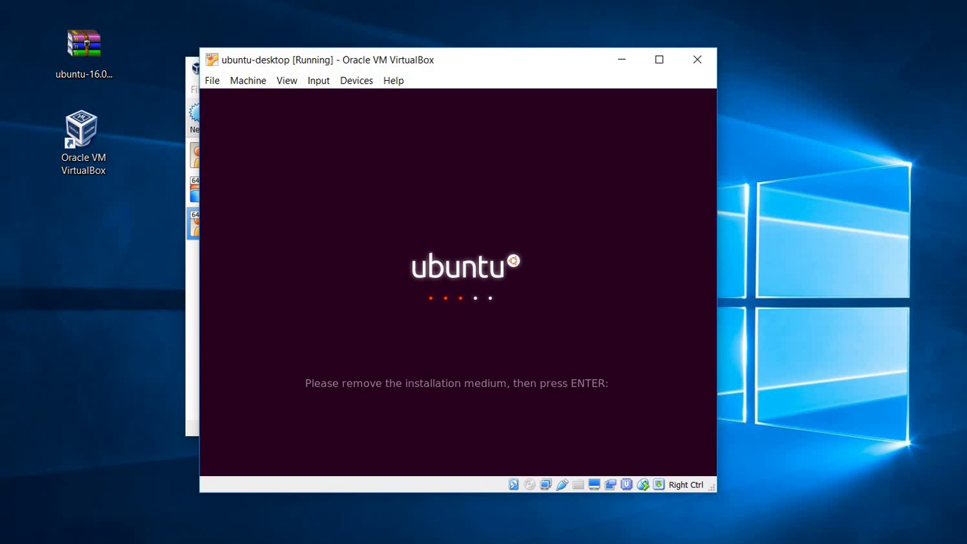
pyautogui.press('Return')
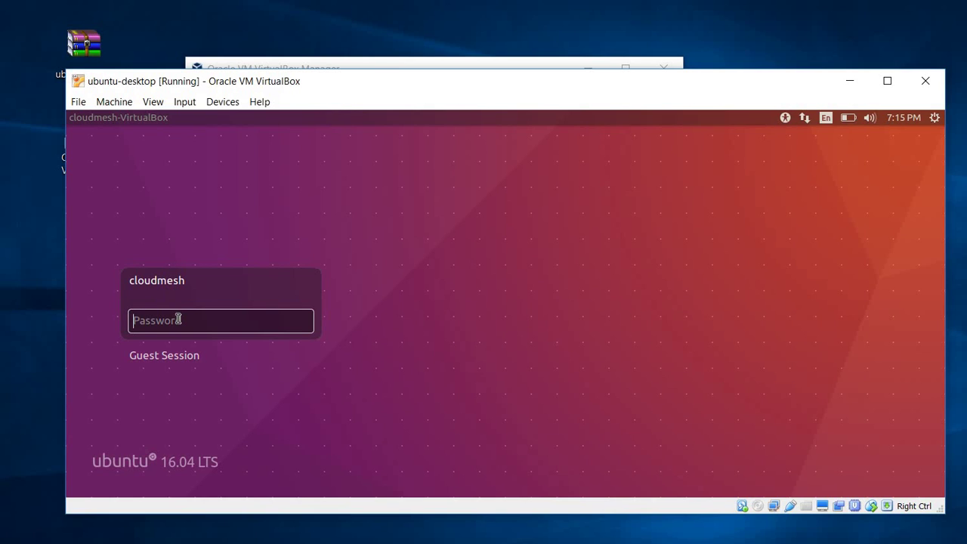
# Step: Log in to the cloudmesh account with its password to load the Ubuntu desktop
pyautogui.write('******')
pyautogui.press('Return')
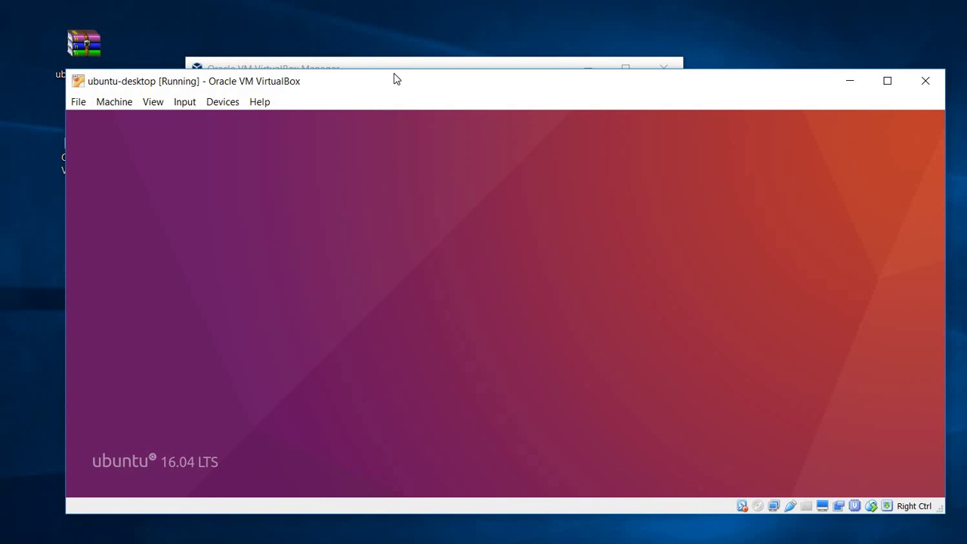
pyautogui.moveTo(395, 78); pyautogui.dragTo(373, 59)
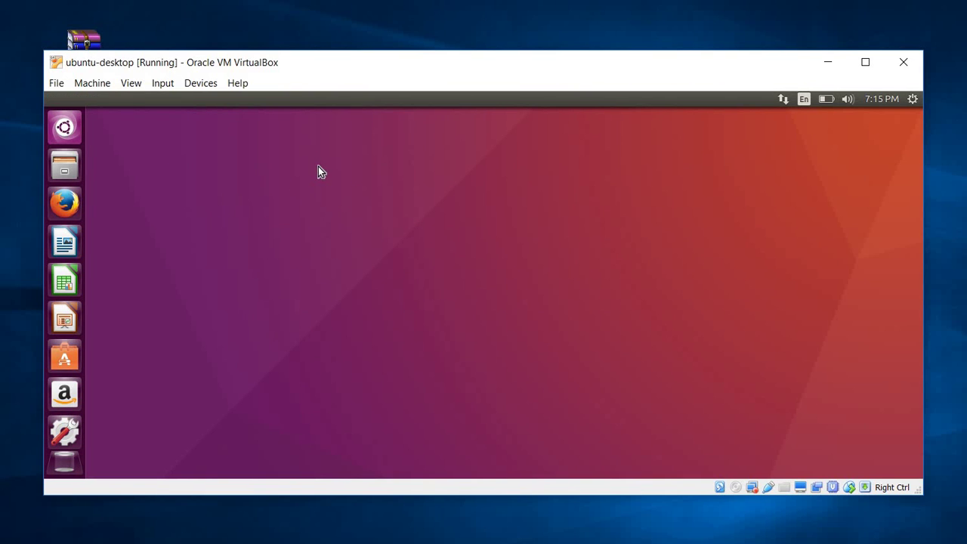
# Step: Search the Dash for 'termina' and launch the Terminal application
pyautogui.click(68, 141)
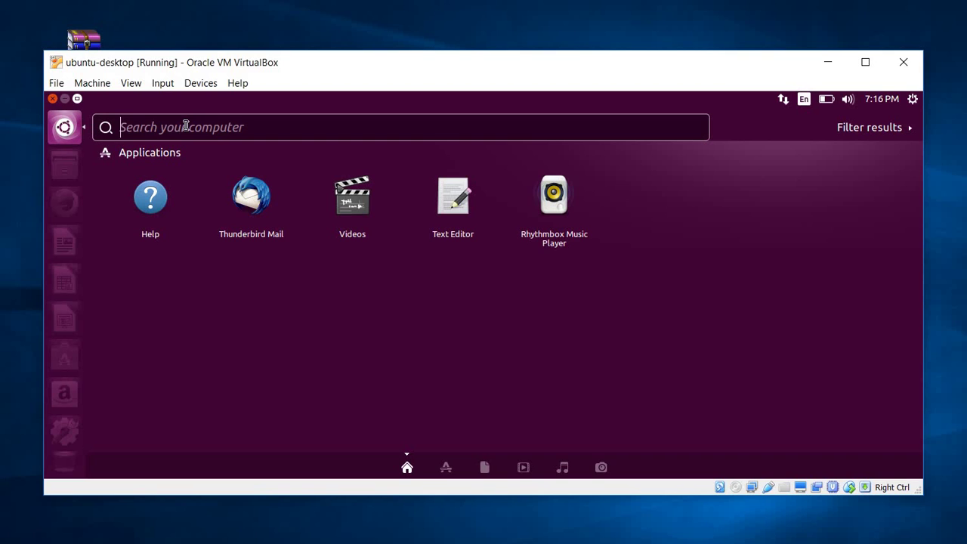
pyautogui.write('termina')
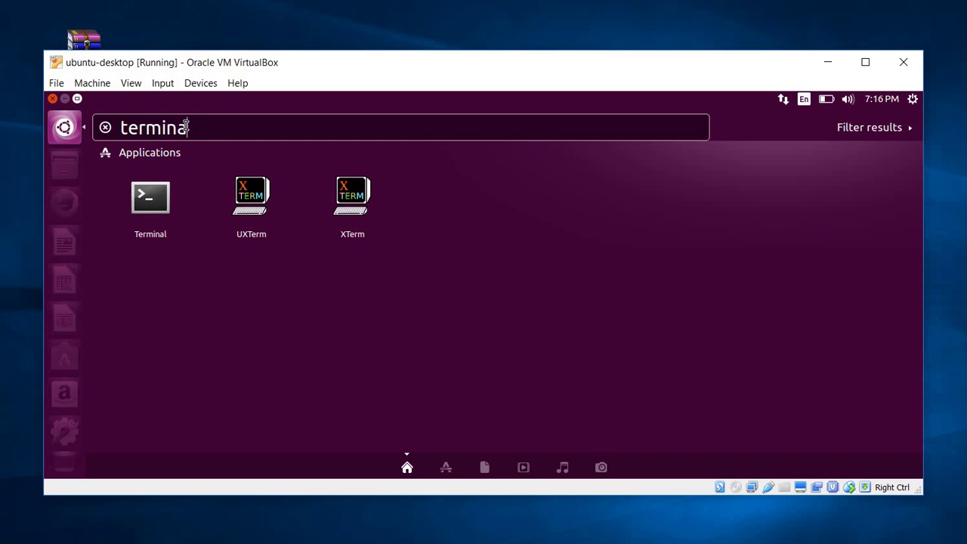
pyautogui.click(170, 200)
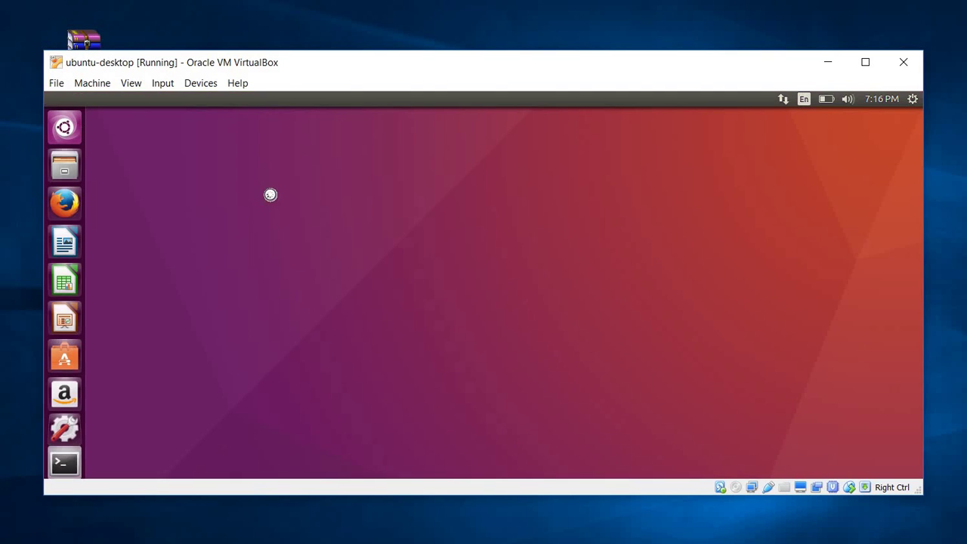
# Step: Run ls in the Terminal to list the home folder, then close the Terminal window
pyautogui.write('ls')
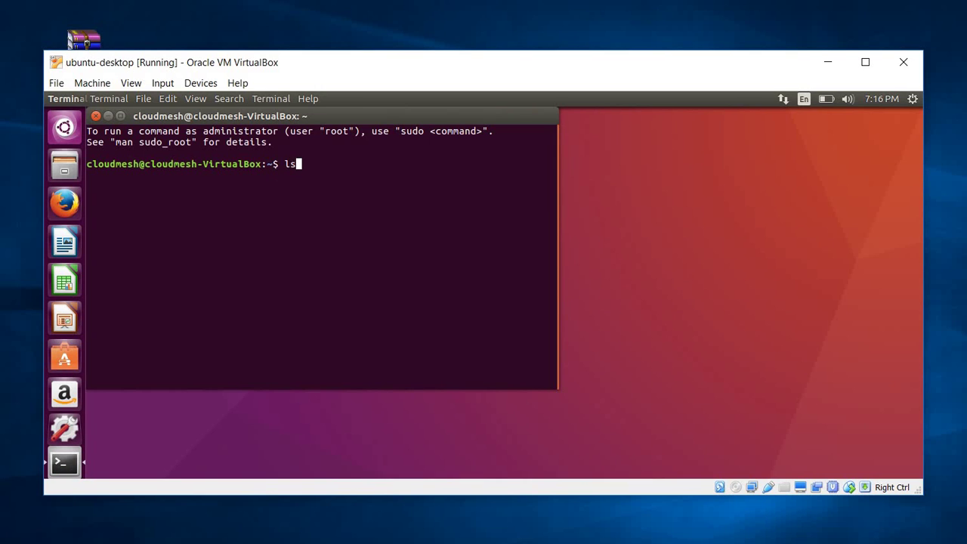
pyautogui.press('Return')
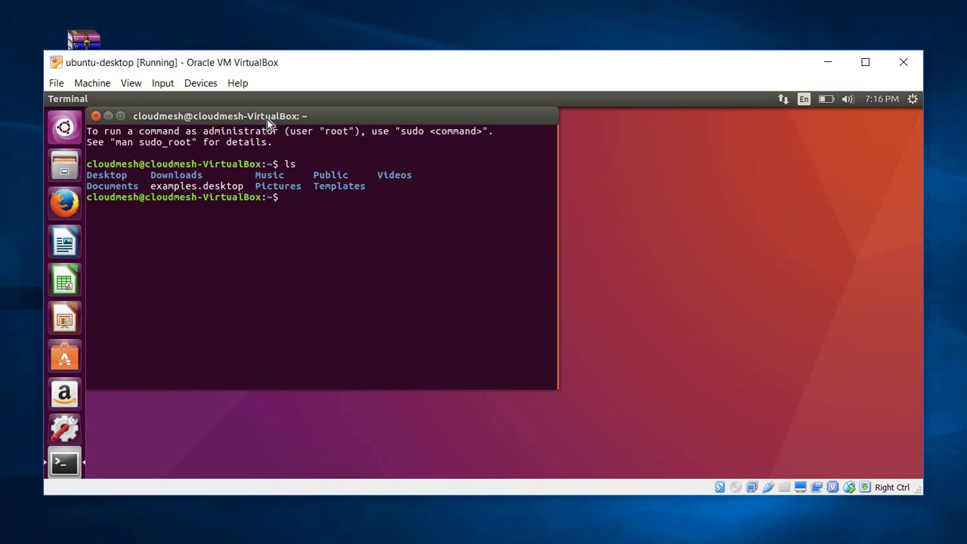
pyautogui.moveTo(267, 118); pyautogui.dragTo(337, 143)
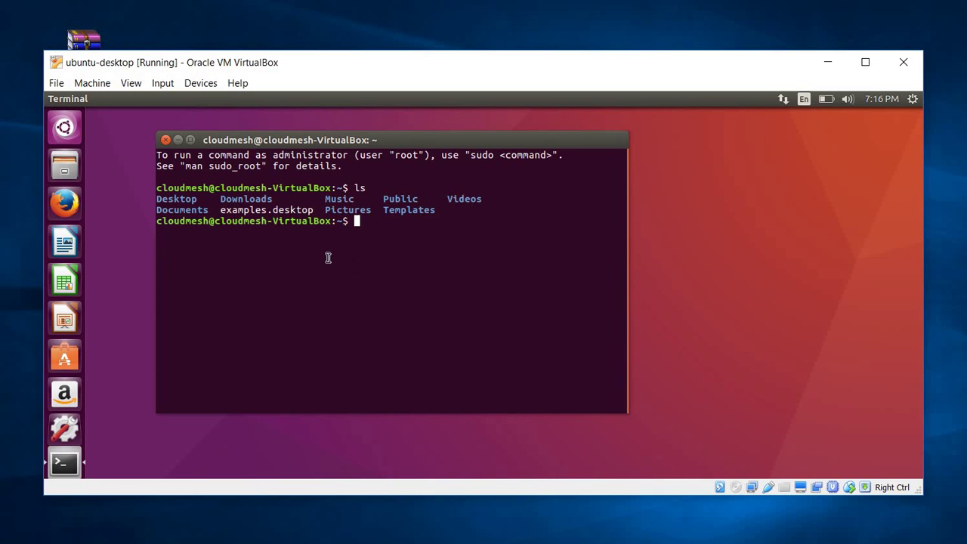
pyautogui.click(166, 141)
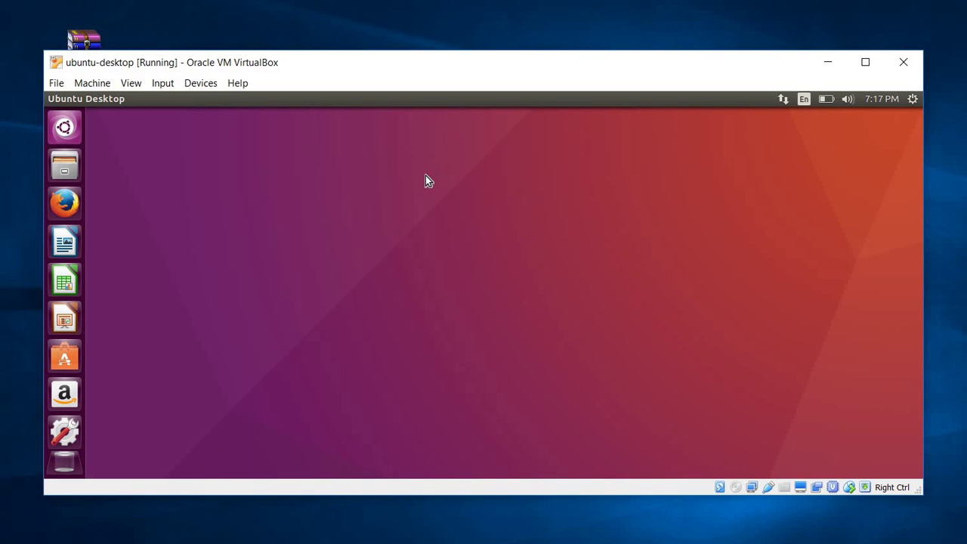
pyautogui.click(914, 102)
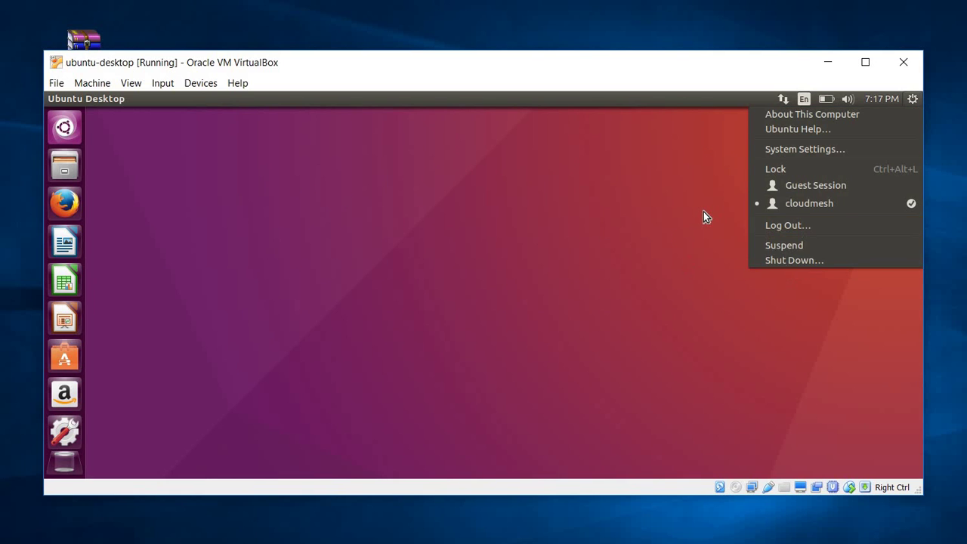
pyautogui.click(726, 188)
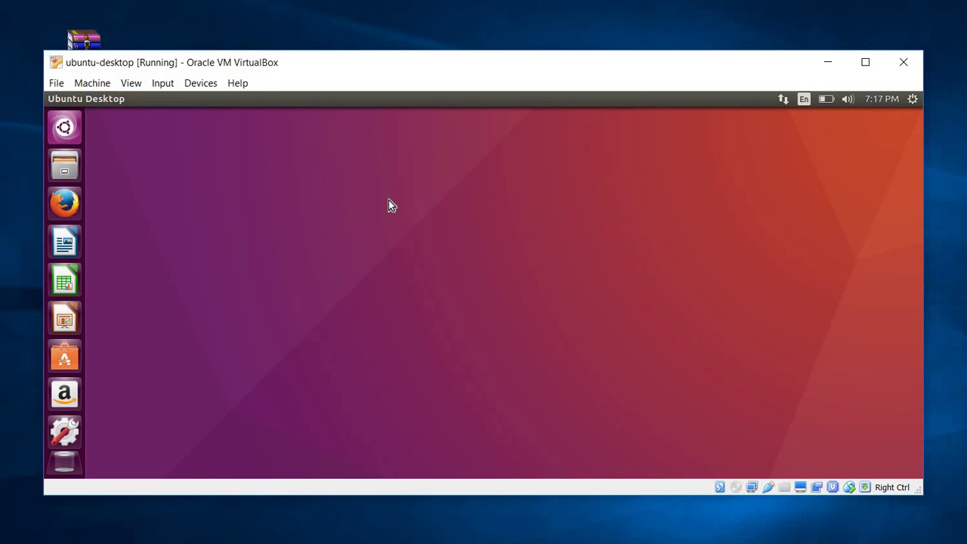
pyautogui.click(912, 102)
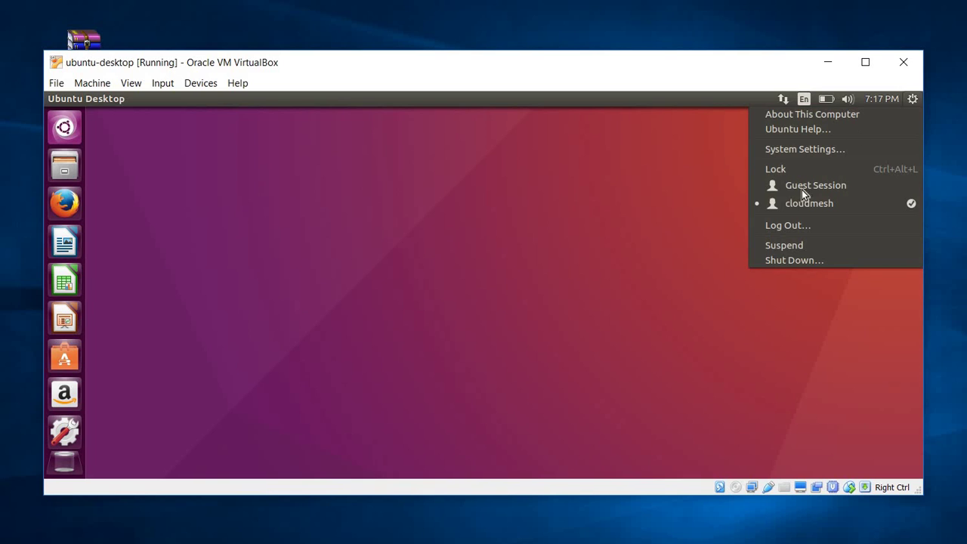
pyautogui.click(534, 253)
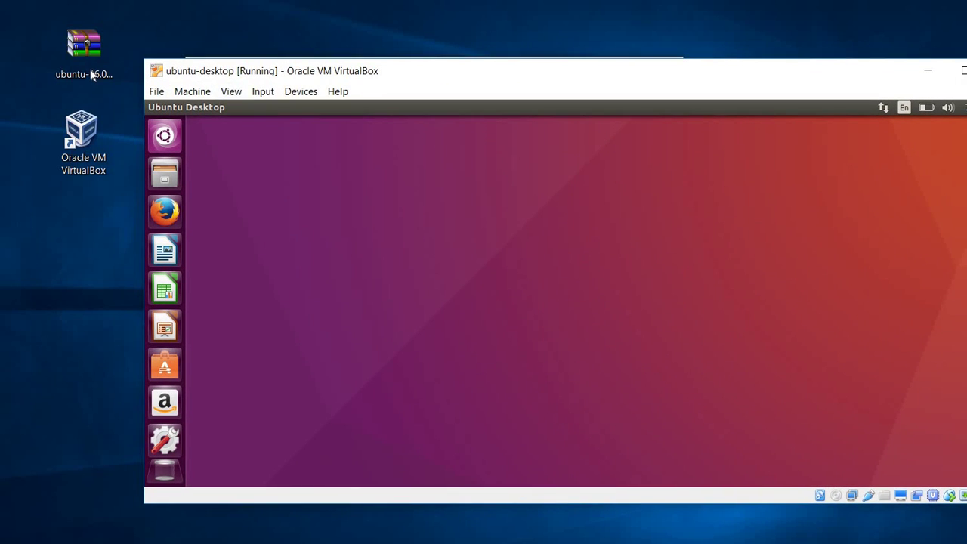
pyautogui.click(90, 69)
pyautogui.hotkey('ctrl', 'a')
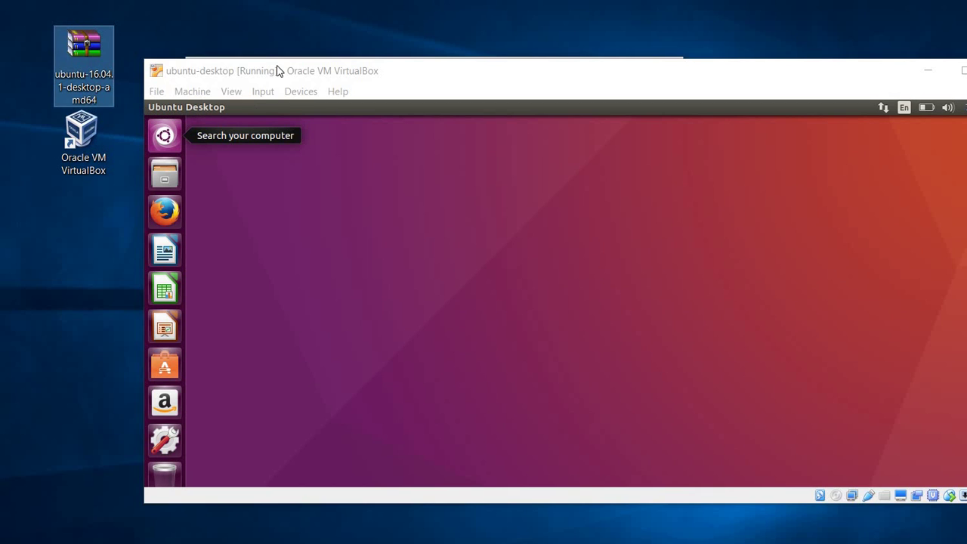
pyautogui.press('F2')
pyautogui.click(101, 46)
pyautogui.moveTo(387, 71); pyautogui.dragTo(319, 65)
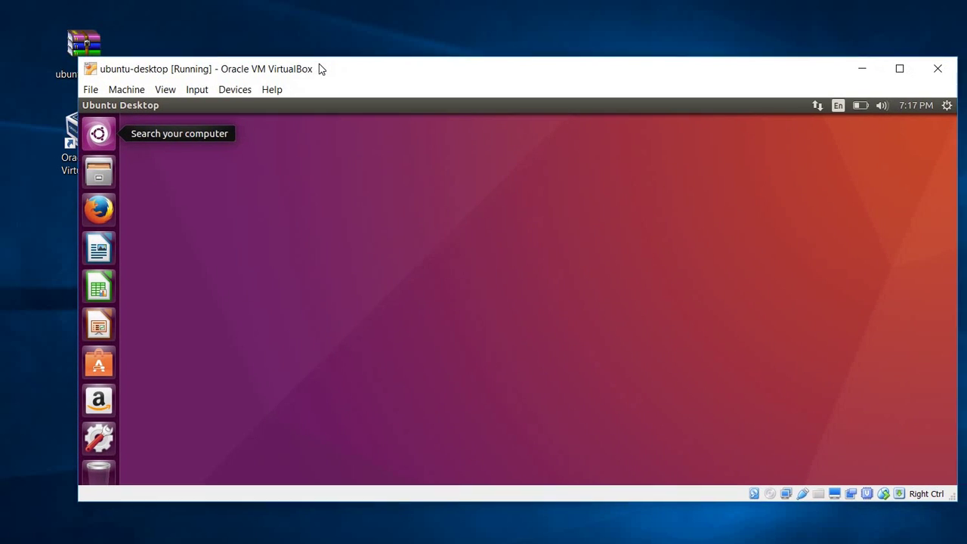